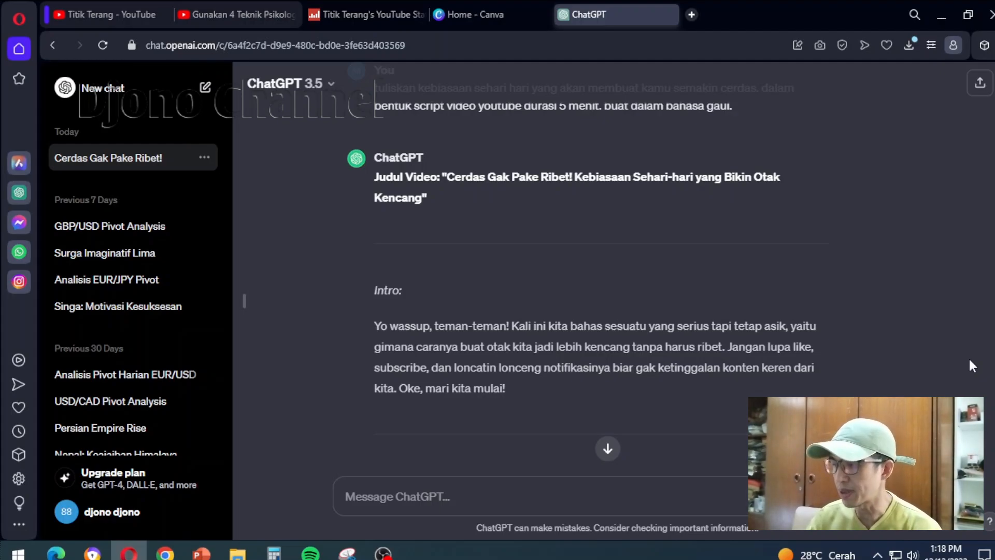
# Switch from the ChatGPT script to Canva and create a blank YouTube Thumbnail design
pyautogui.scroll(-2, 955, 334)
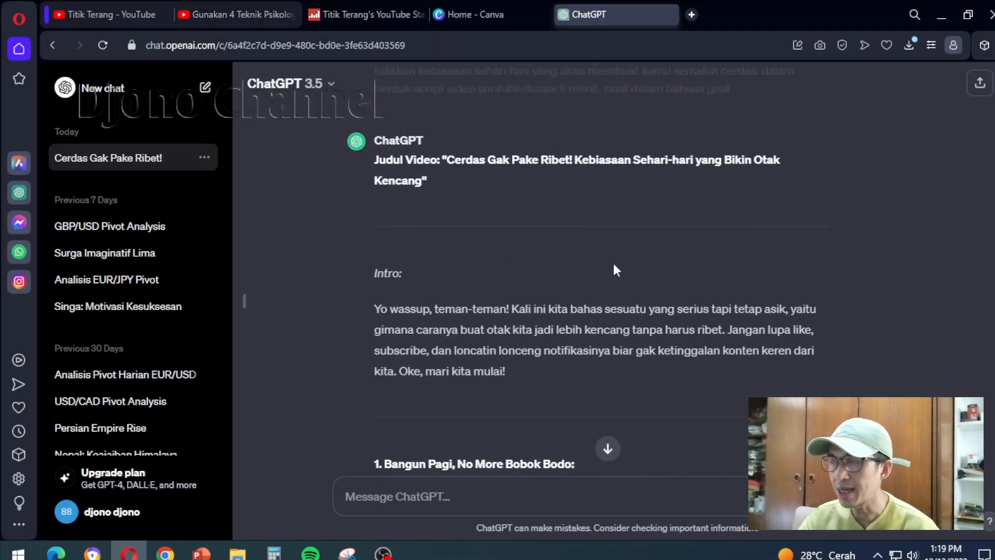
pyautogui.scroll(2, 613, 261)
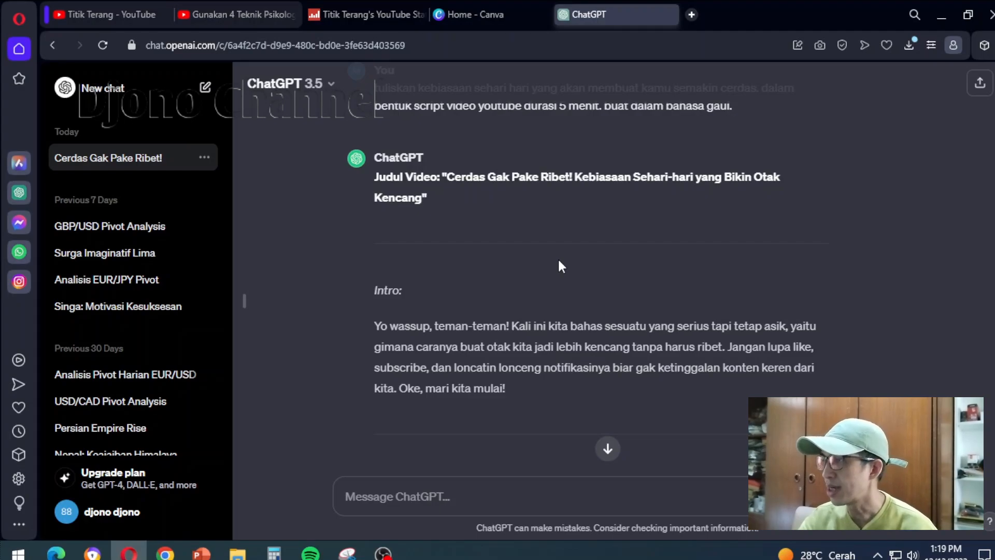
pyautogui.click(490, 13)
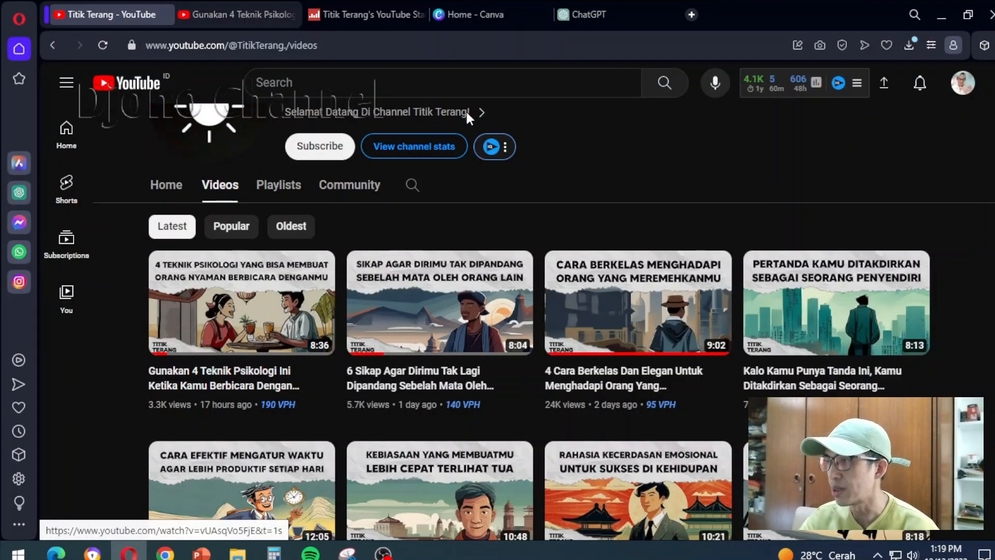
pyautogui.click(467, 14)
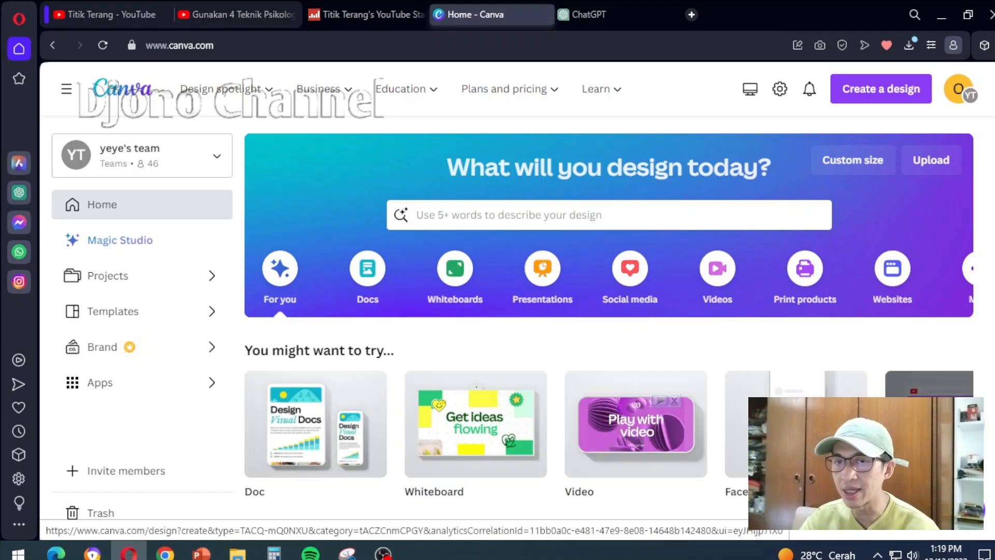
pyautogui.click(919, 454)
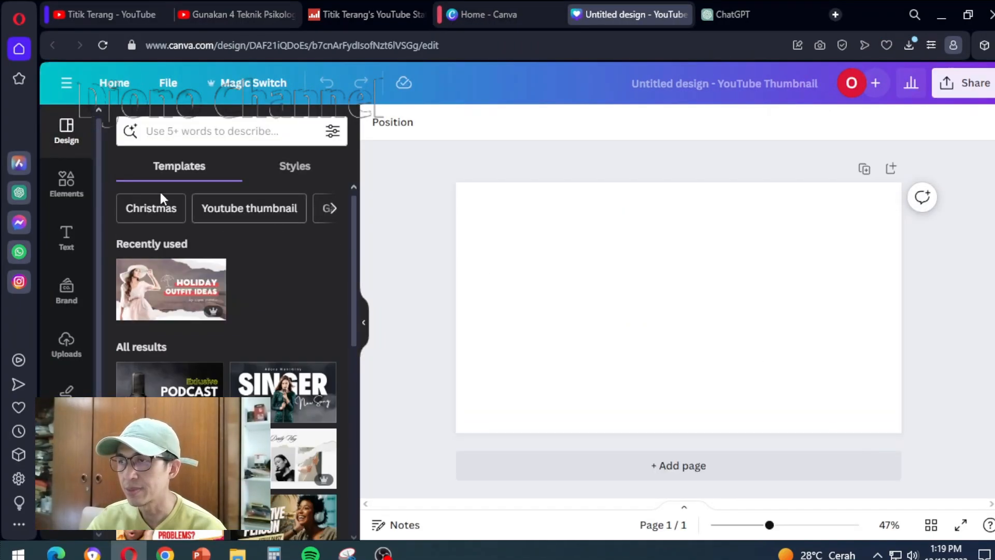
# Search the design templates for "paper"
pyautogui.click(196, 132)
pyautogui.write('paper')
pyautogui.press('Return')
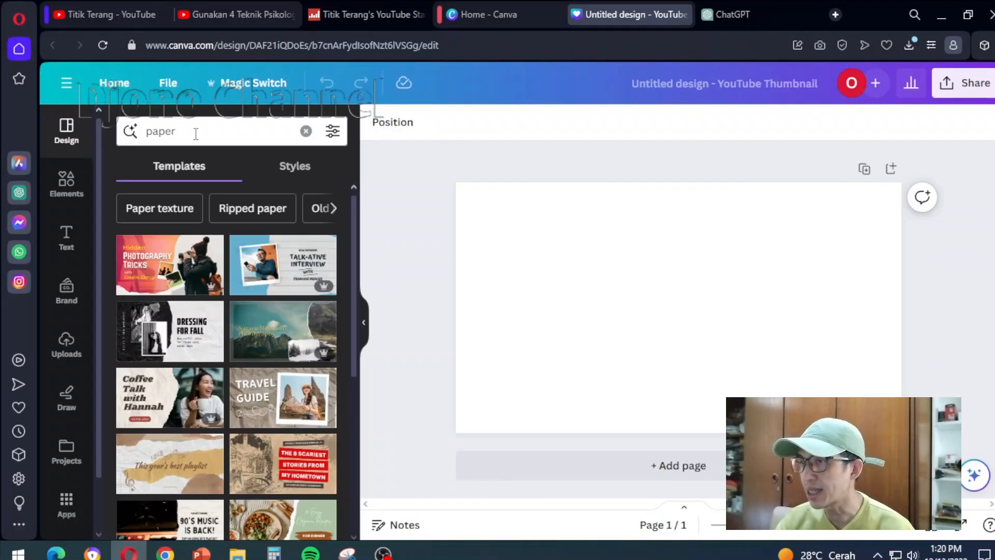
pyautogui.click(213, 131)
pyautogui.write('paper')
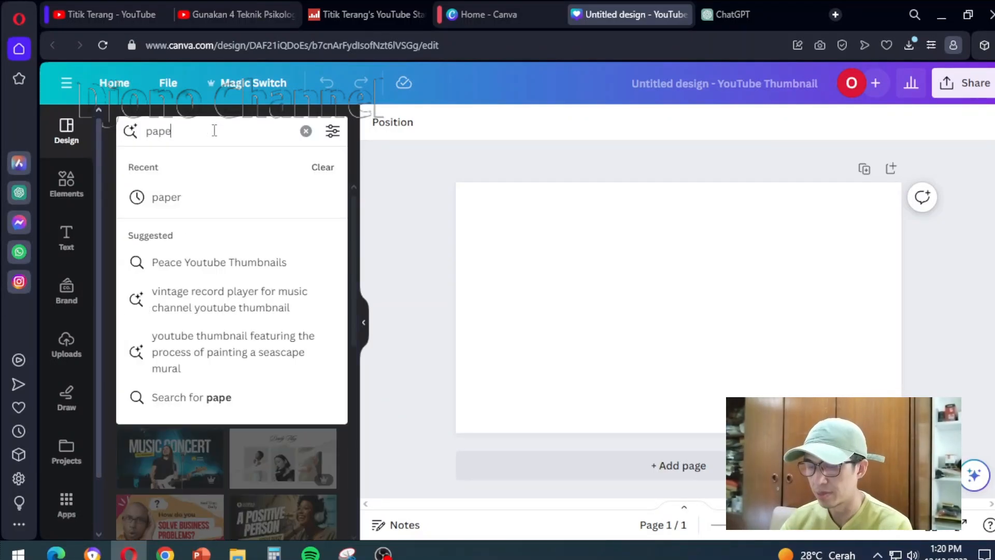
pyautogui.press('Return')
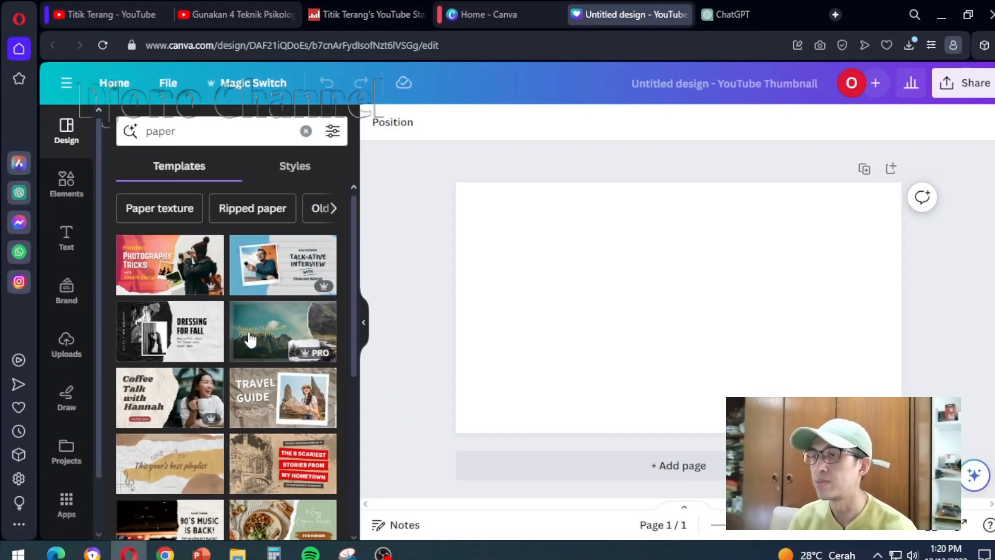
# Apply the ripped-paper "Holiday Outfit Ideas" template to the blank page
pyautogui.scroll(-3, 287, 361)
pyautogui.scroll(5, 280, 311)
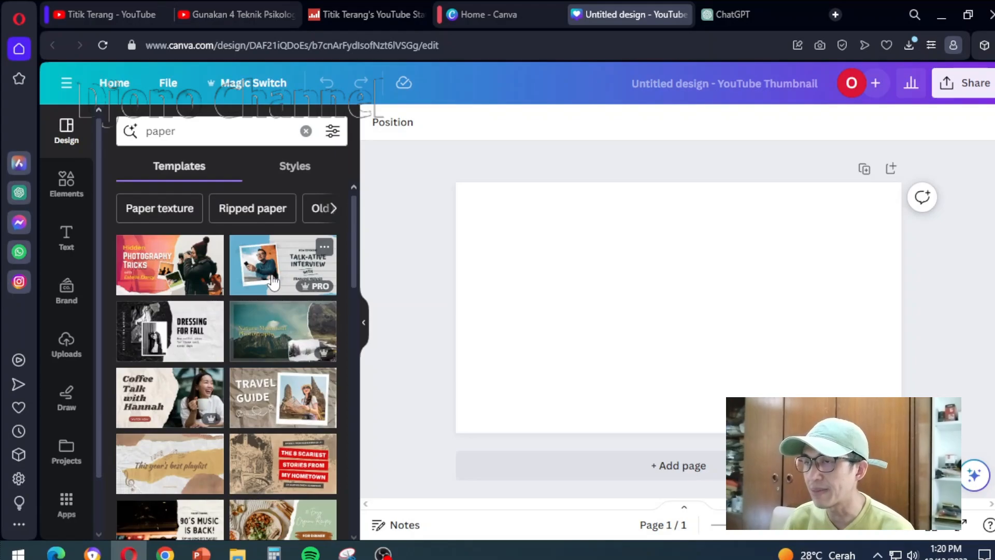
pyautogui.scroll(-3, 274, 282)
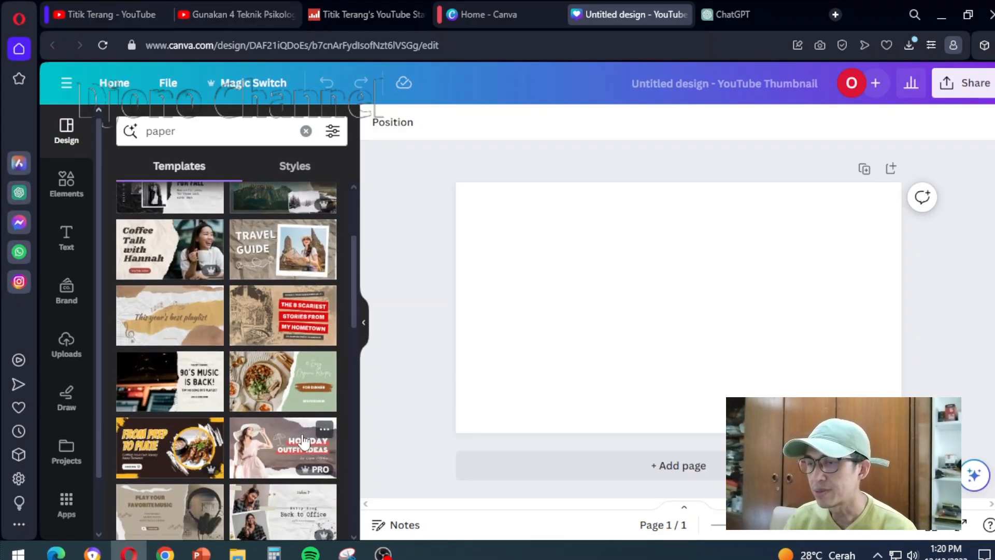
pyautogui.click(101, 11)
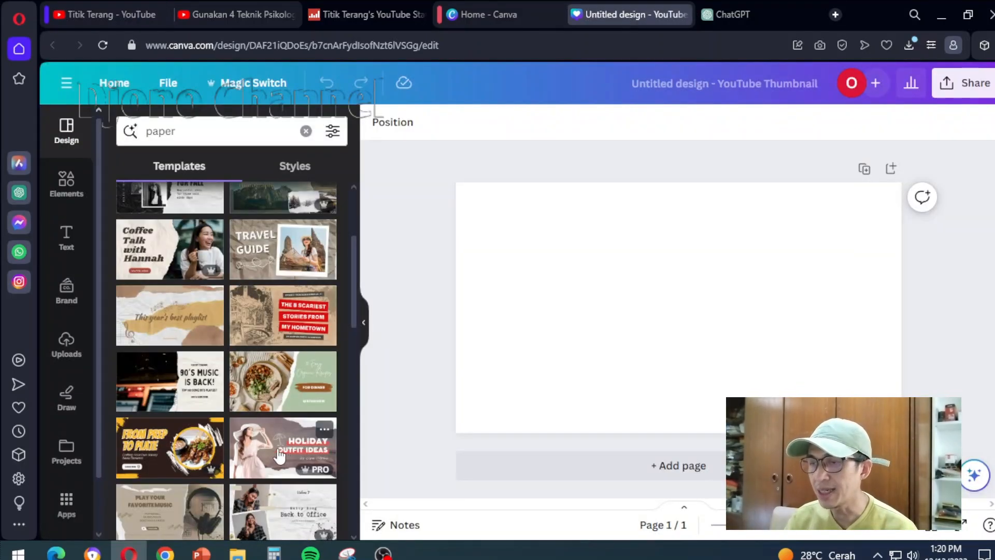
pyautogui.click(279, 452)
# Delete the cut-out photo of the woman and the white silhouette behind it from the thumbnail
pyautogui.click(542, 291)
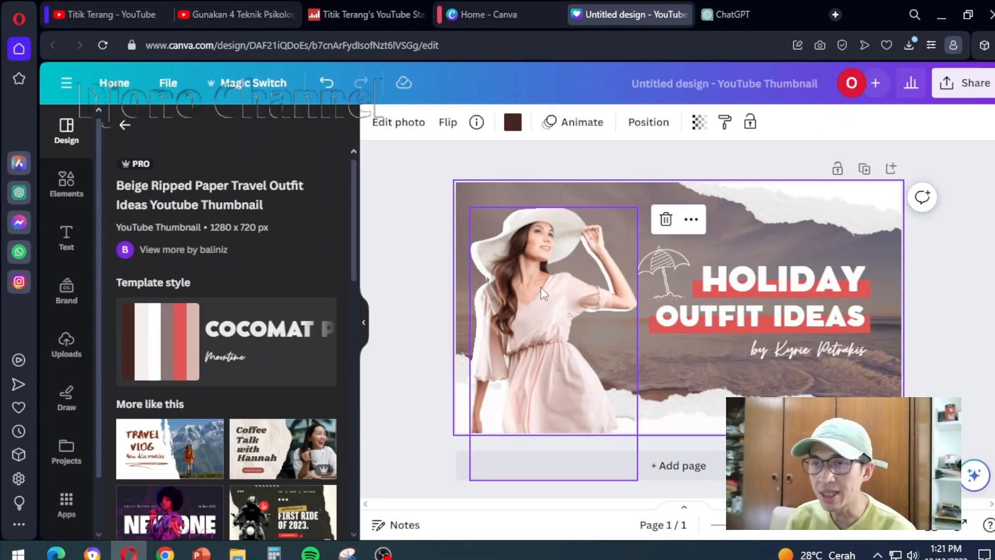
pyautogui.click(553, 170)
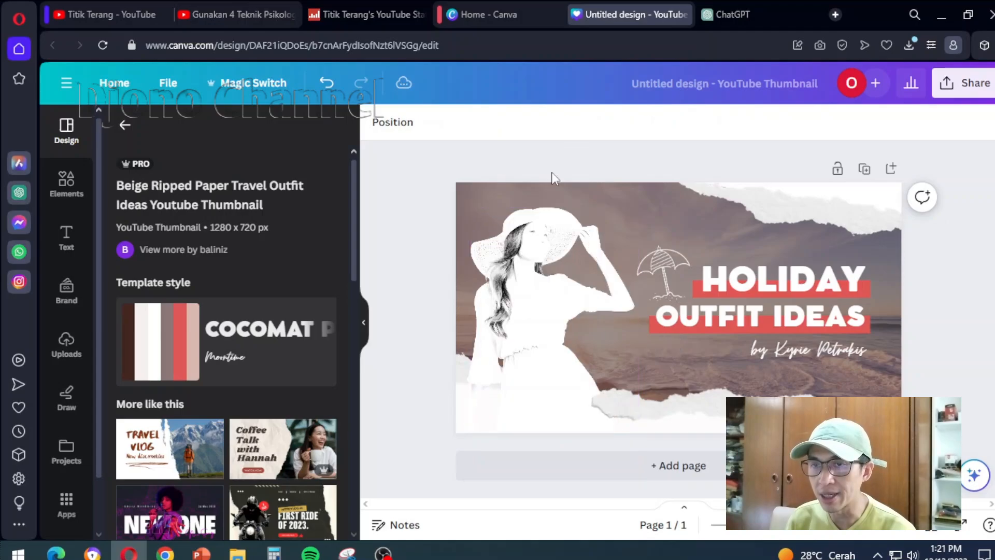
pyautogui.click(548, 213)
pyautogui.click(548, 169)
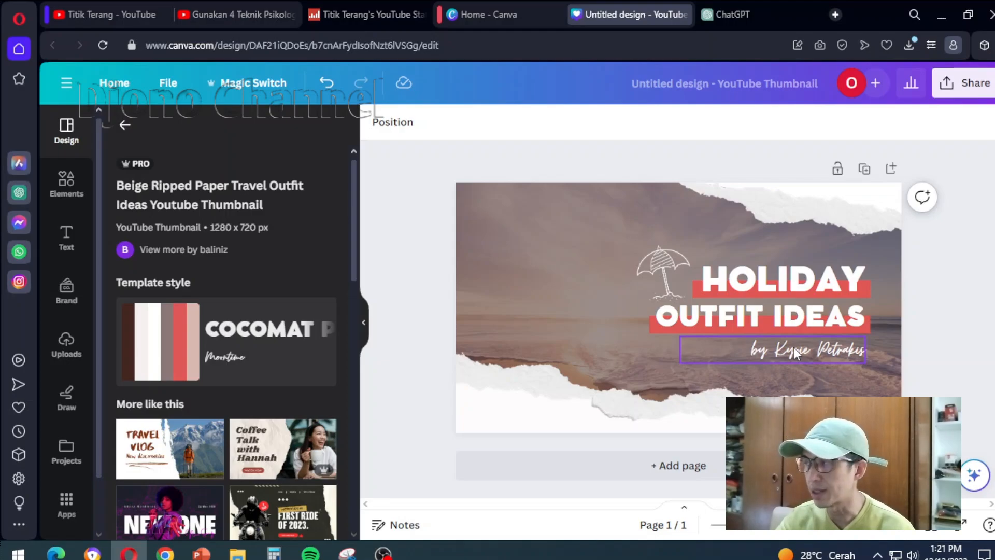
# Open the Magic Media image generator from the popular Canva apps
pyautogui.click(66, 507)
pyautogui.scroll(-10, 145, 487)
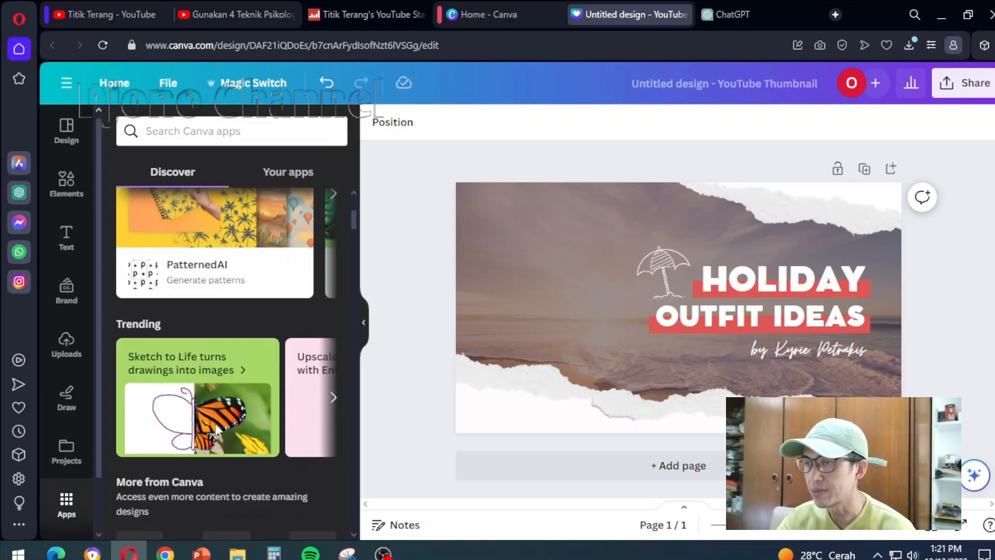
pyautogui.scroll(-2, 149, 514)
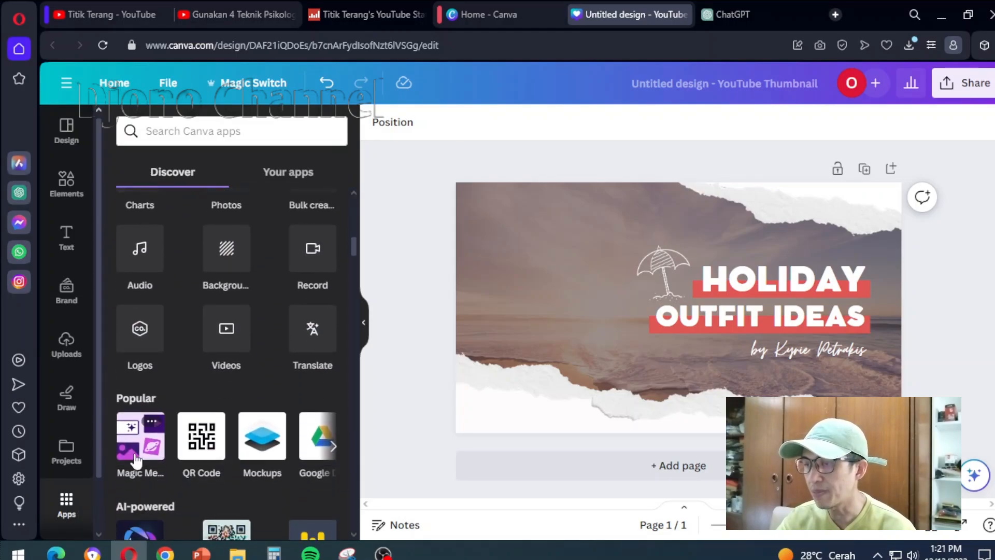
pyautogui.click(136, 456)
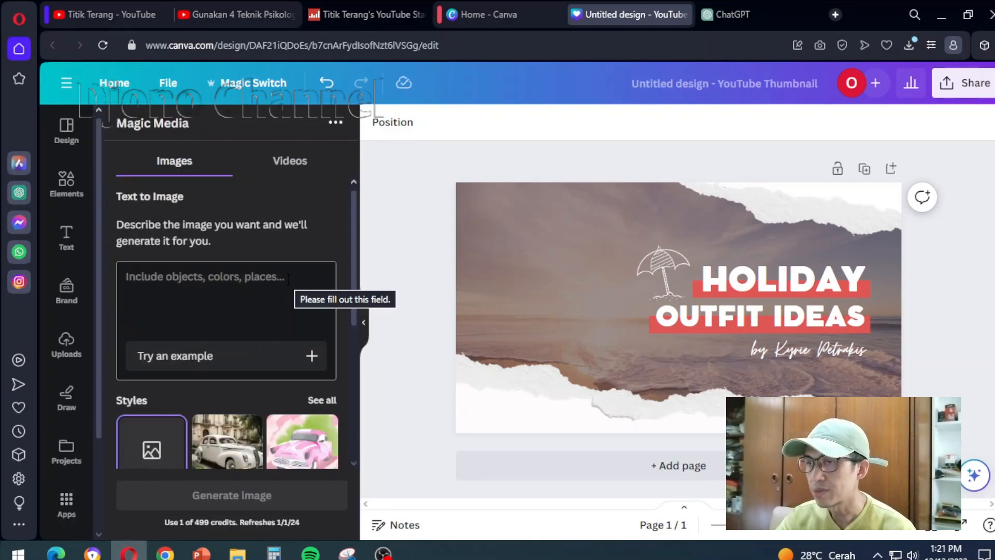
# Check the Titik Terang channel's videos on YouTube sorted by Popular, and return to the Canva thumbnail design
pyautogui.click(99, 10)
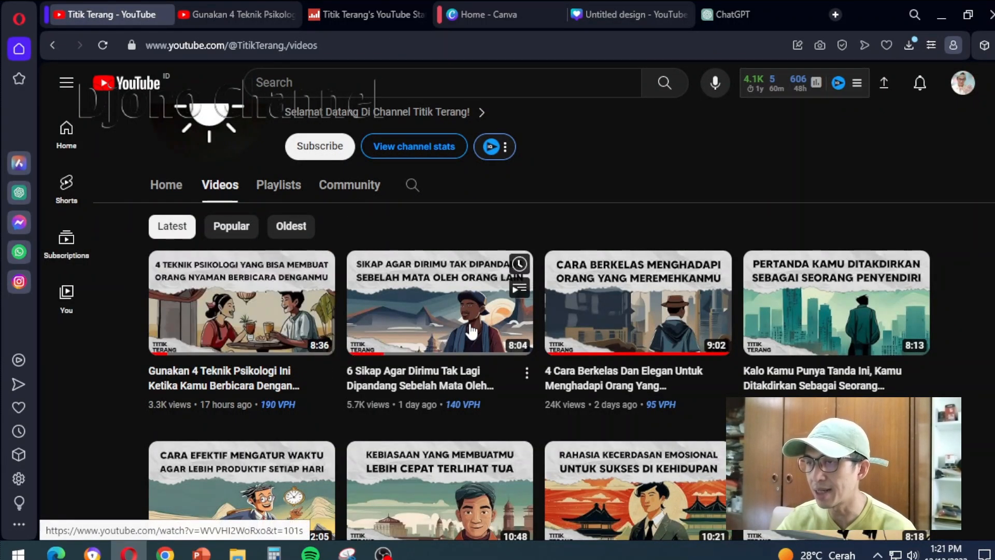
pyautogui.click(231, 226)
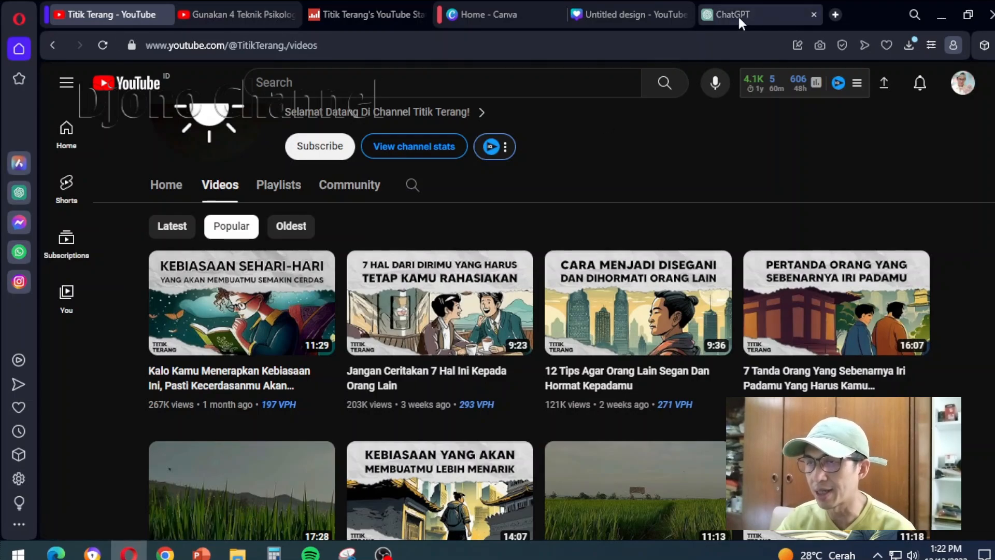
pyautogui.click(637, 15)
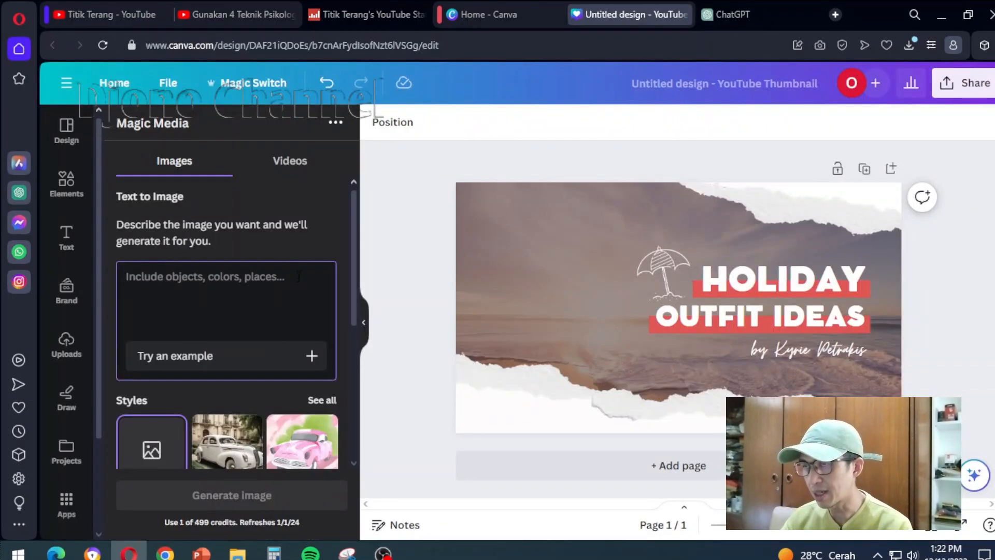
# Switch to ChatGPT and send the request "tolong translate naskah di atas ke dalam bahasa inggris"
pyautogui.hotkey('ctrl', 'Tab')
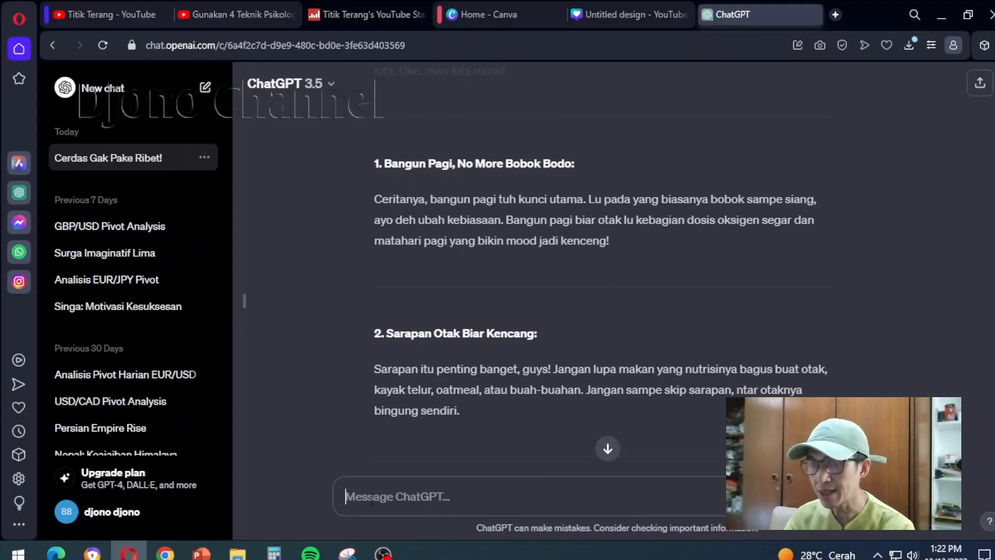
pyautogui.write('tolong buatkan')
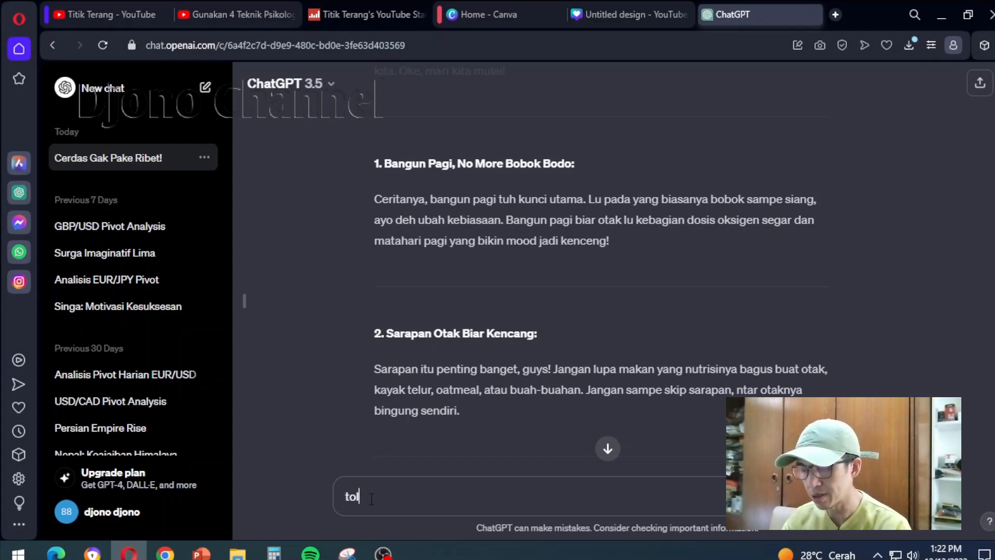
pyautogui.press('BackSpace')
pyautogui.press('BackSpace')
pyautogui.press('BackSpace')
pyautogui.press('BackSpace')
pyautogui.press('BackSpace')
pyautogui.press('BackSpace')
pyautogui.press('BackSpace')
pyautogui.write('translate naskah di atas ke dalam bahasa inggris')
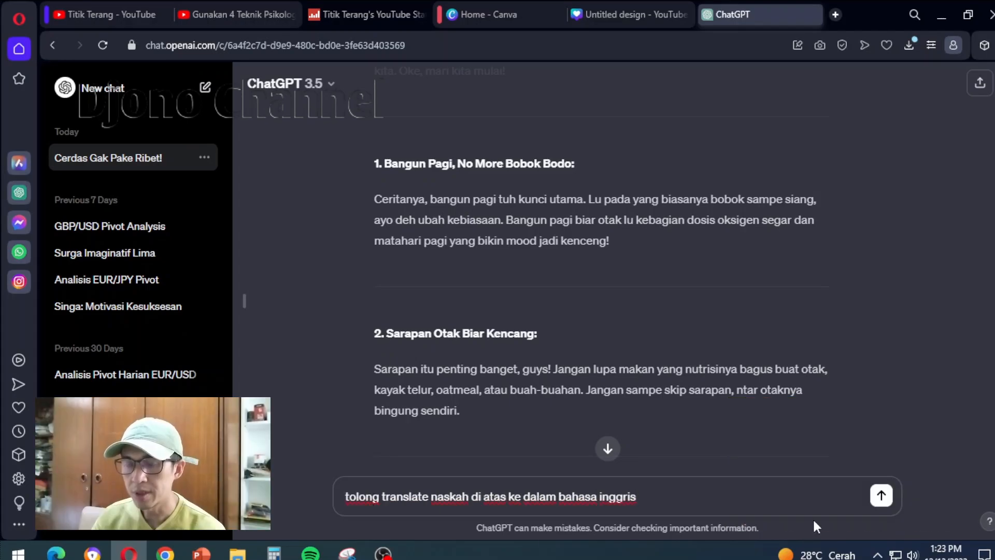
pyautogui.click(880, 498)
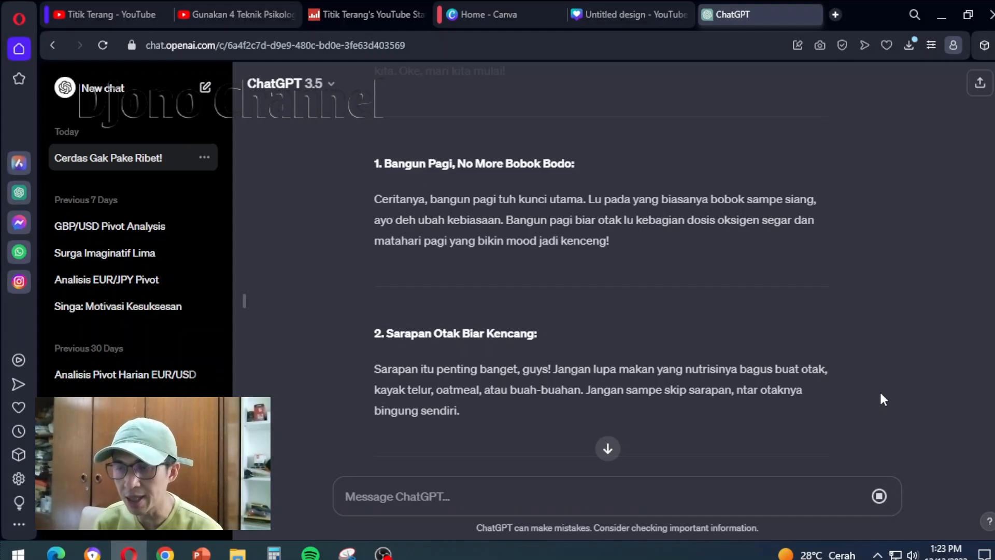
# Select the words "Daily Habits" in the translated video title for reuse as an image prompt
pyautogui.scroll(3, 721, 282)
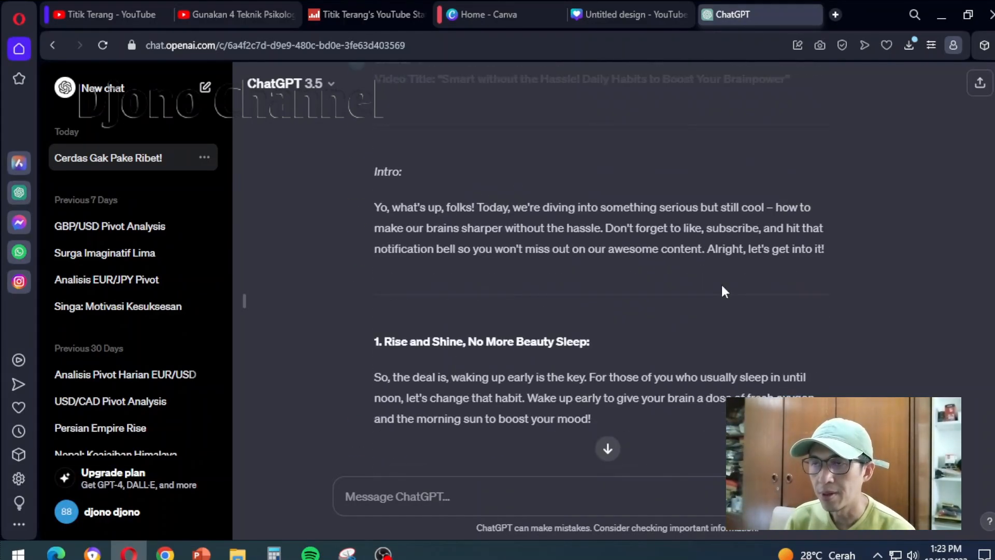
pyautogui.scroll(3, 680, 332)
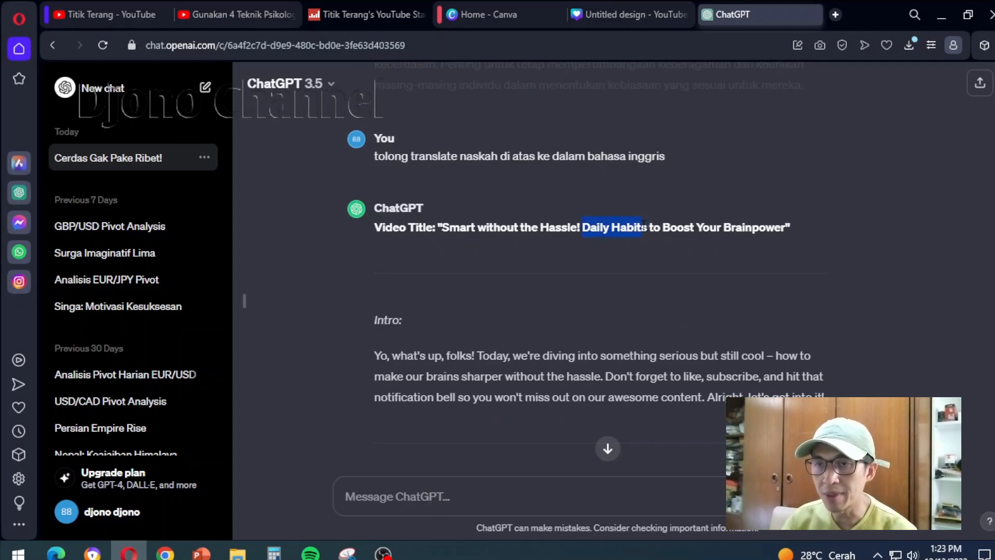
pyautogui.moveTo(644, 227); pyautogui.dragTo(678, 237)
pyautogui.hotkey('ctrl', 'c')
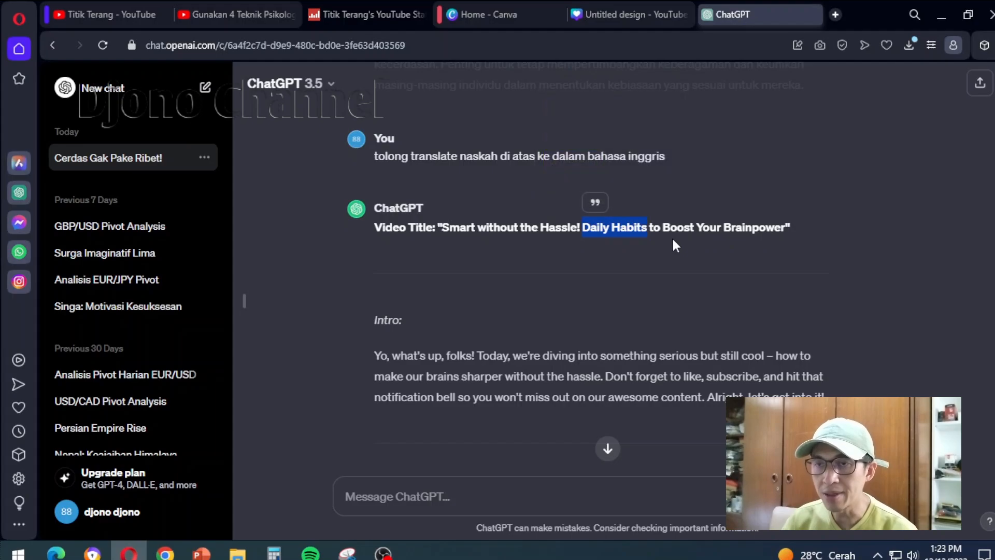
# Return to the Canva design and generate Magic Media images with the prompt "Daily Habits"
pyautogui.click(630, 14)
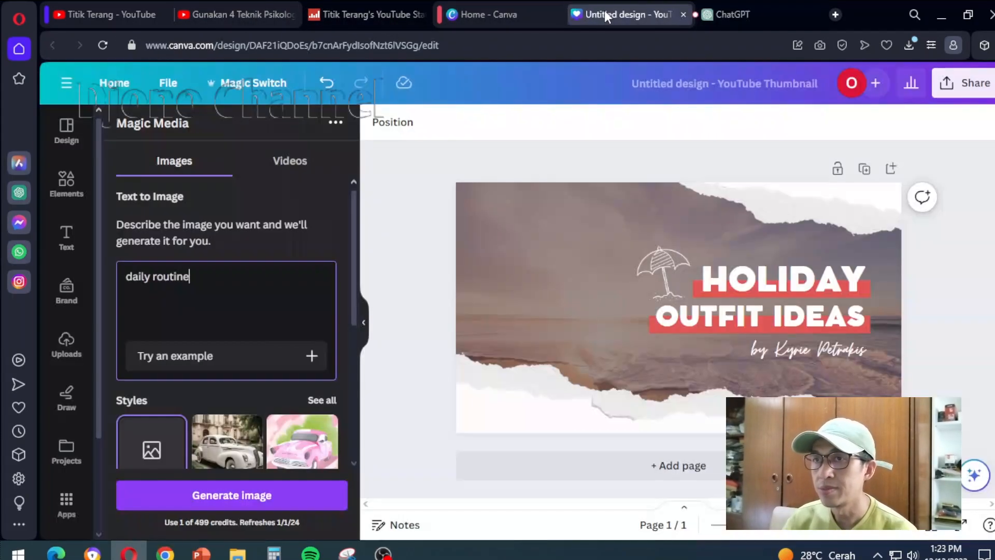
pyautogui.hotkey('ctrl', 'a')
pyautogui.hotkey('ctrl', 'v')
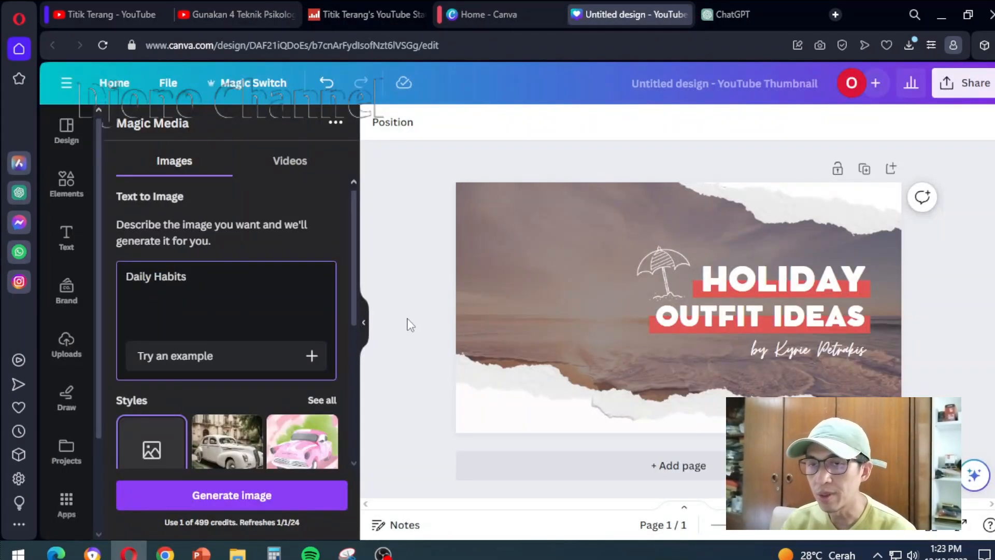
pyautogui.click(243, 497)
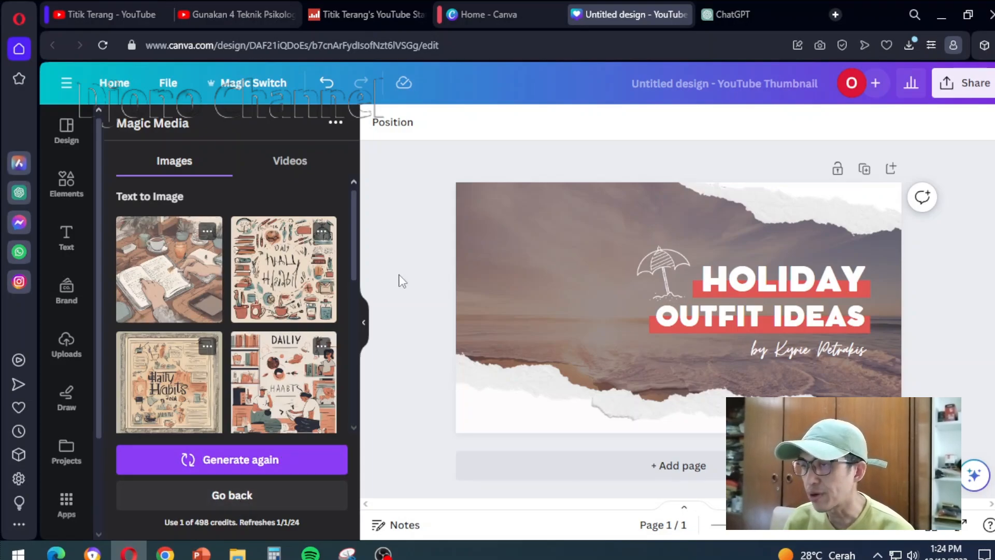
# Add the generated picture of a hand on an open notebook to the thumbnail and use it to replace the background
pyautogui.moveTo(199, 299); pyautogui.dragTo(546, 266)
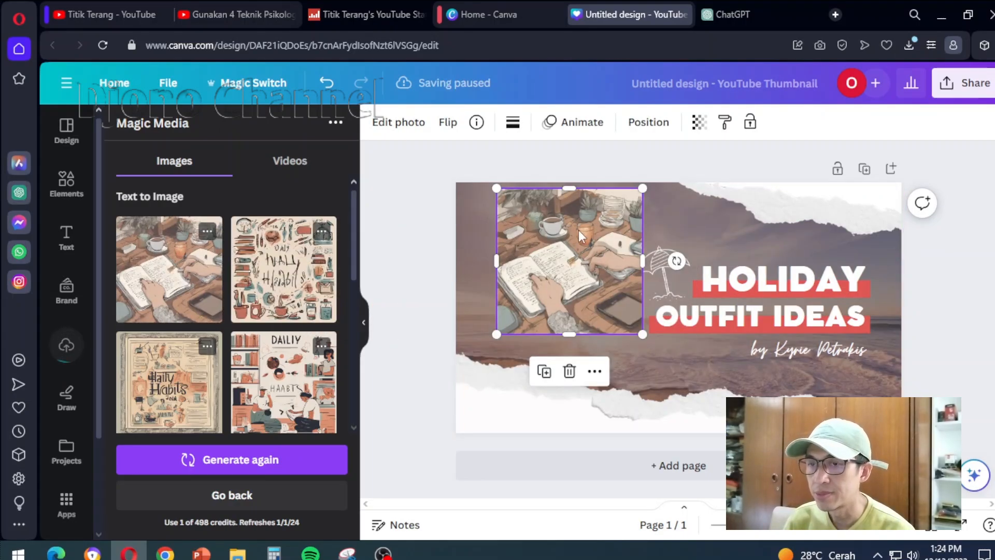
pyautogui.rightClick(578, 229)
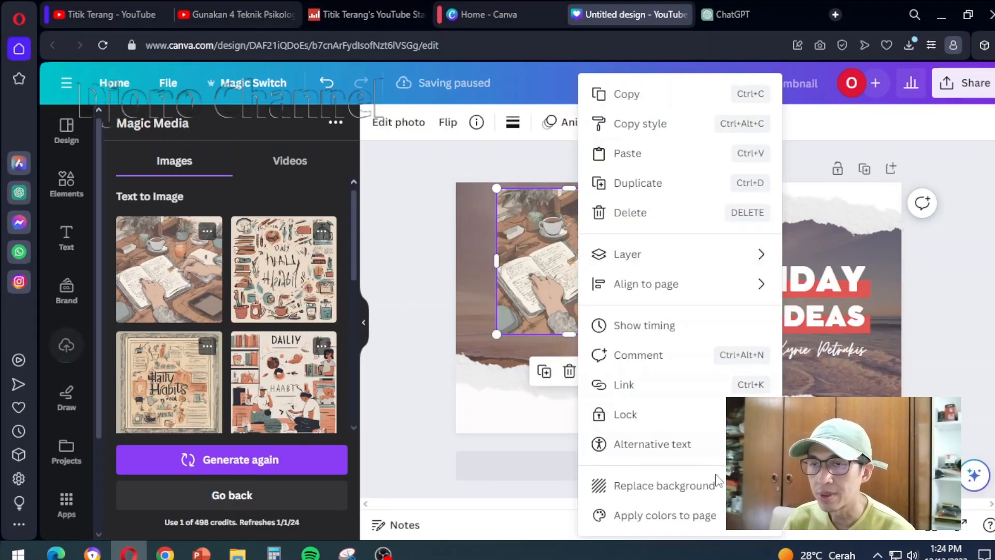
pyautogui.click(679, 495)
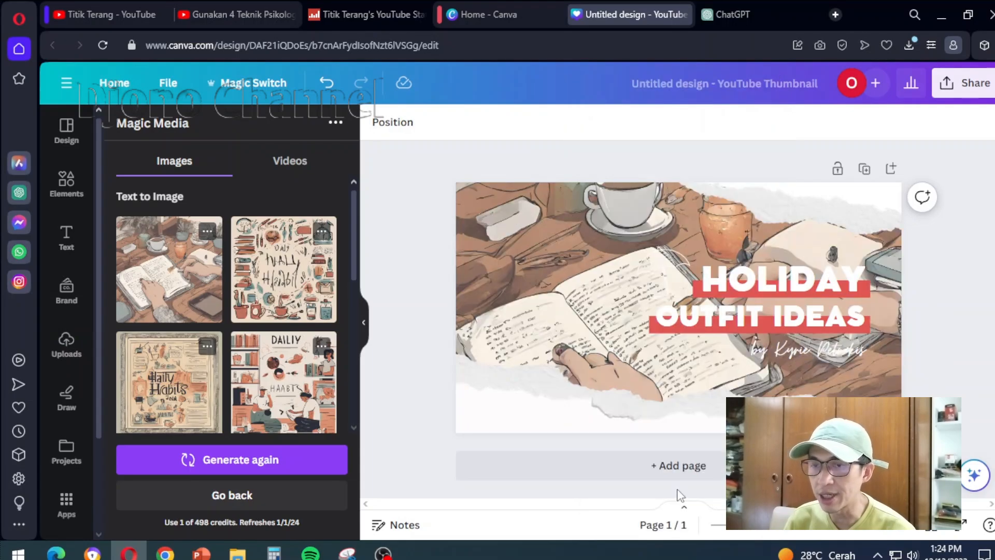
# Check the reference channel's thumbnail wording on YouTube, and replace the "HOLIDAY" text in the Canva thumbnail with "kebiasaan"
pyautogui.click(827, 300)
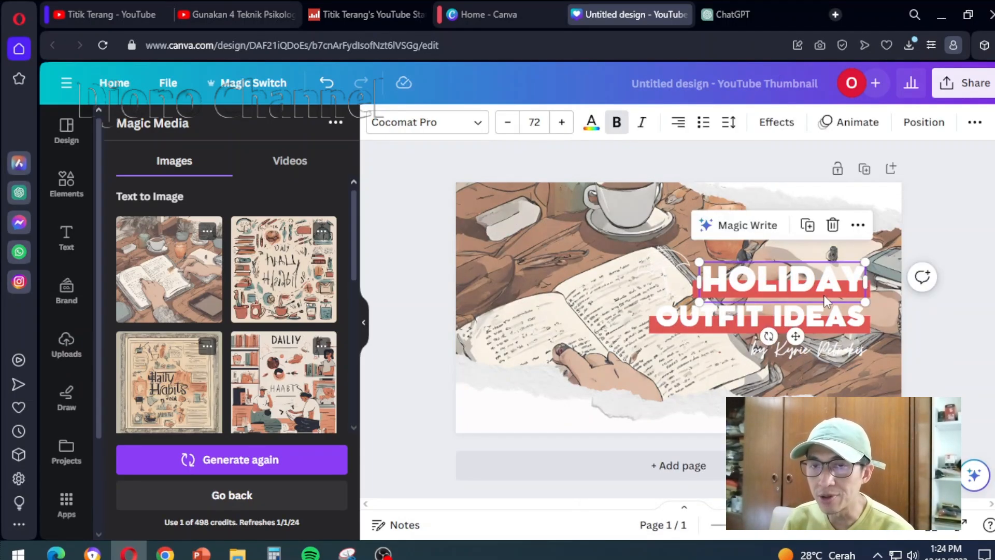
pyautogui.click(119, 14)
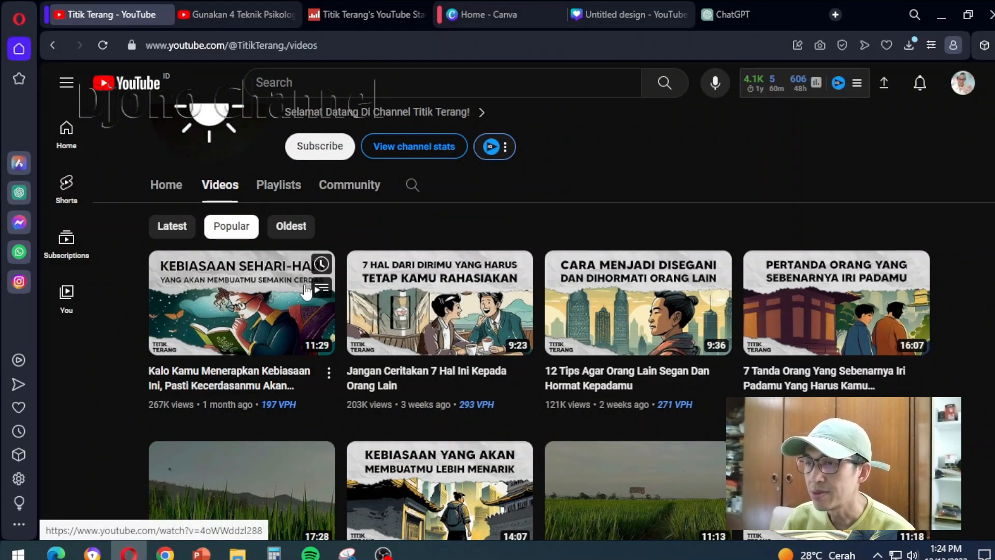
pyautogui.click(606, 13)
pyautogui.doubleClick(760, 286)
pyautogui.write('kebiasaan')
pyautogui.click(768, 317)
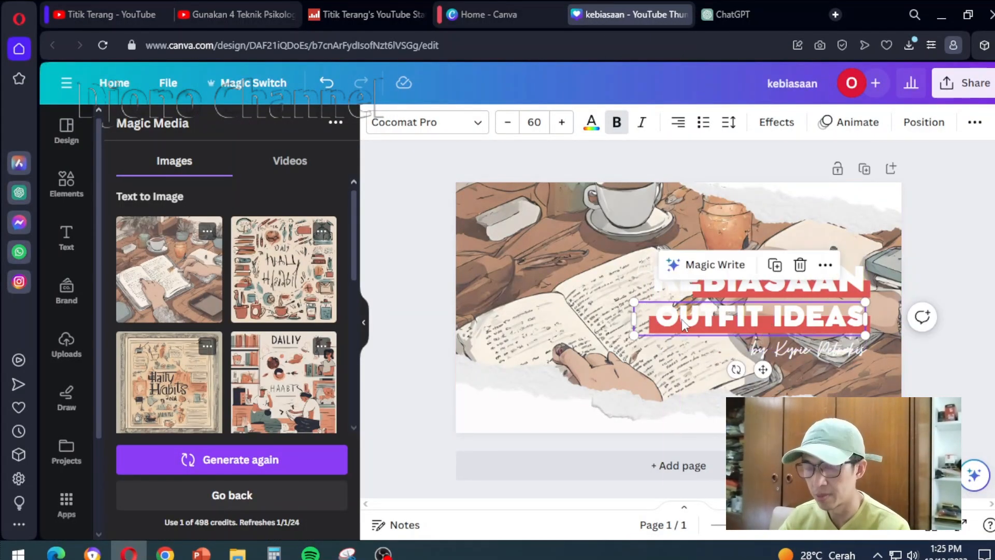
# Move the "KEBIASAAN" title to the upper-left area of the thumbnail and color it black
pyautogui.moveTo(762, 281); pyautogui.dragTo(584, 204)
pyautogui.click(592, 122)
pyautogui.scroll(-3, 223, 362)
pyautogui.click(121, 405)
# Replace "OUTFIT IDEAS" with "sehari hari" in black and place it beside the "KEBIASAAN" title
pyautogui.doubleClick(779, 318)
pyautogui.write('sehari hari')
pyautogui.click(161, 211)
pyautogui.moveTo(767, 317); pyautogui.dragTo(795, 206)
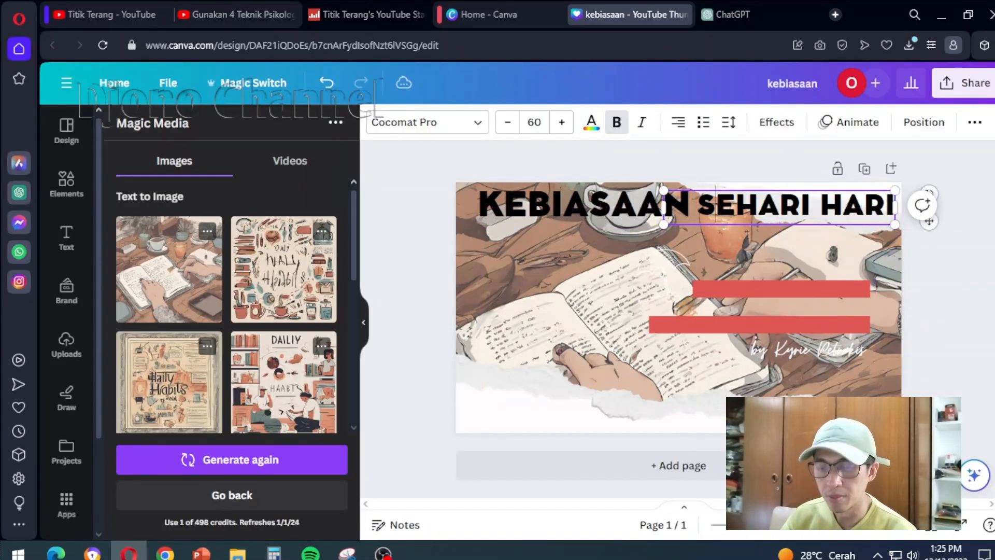
# Rearrange the titles, placing "KEBIASAAN" in the upper-right area and "SEHARI HARI" on the torn paper at the lower left
pyautogui.moveTo(698, 206); pyautogui.dragTo(717, 206)
pyautogui.click(736, 222)
pyautogui.moveTo(622, 204); pyautogui.dragTo(612, 407)
pyautogui.moveTo(795, 205); pyautogui.dragTo(637, 271)
pyautogui.moveTo(611, 406); pyautogui.dragTo(813, 206)
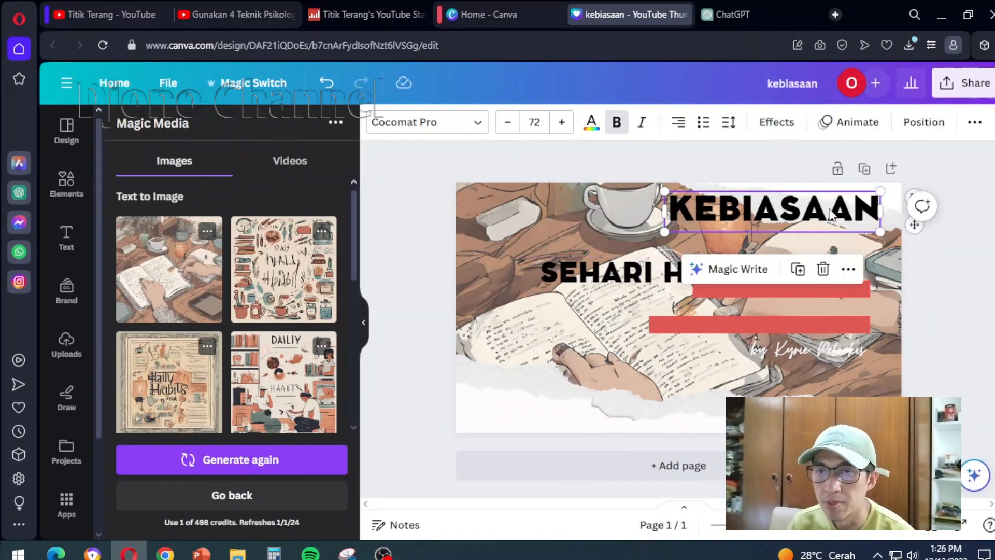
pyautogui.moveTo(617, 271); pyautogui.dragTo(568, 413)
# Delete the script-style byline and the two red bars from the thumbnail
pyautogui.click(953, 222)
pyautogui.click(809, 350)
pyautogui.press('Delete')
pyautogui.click(759, 324)
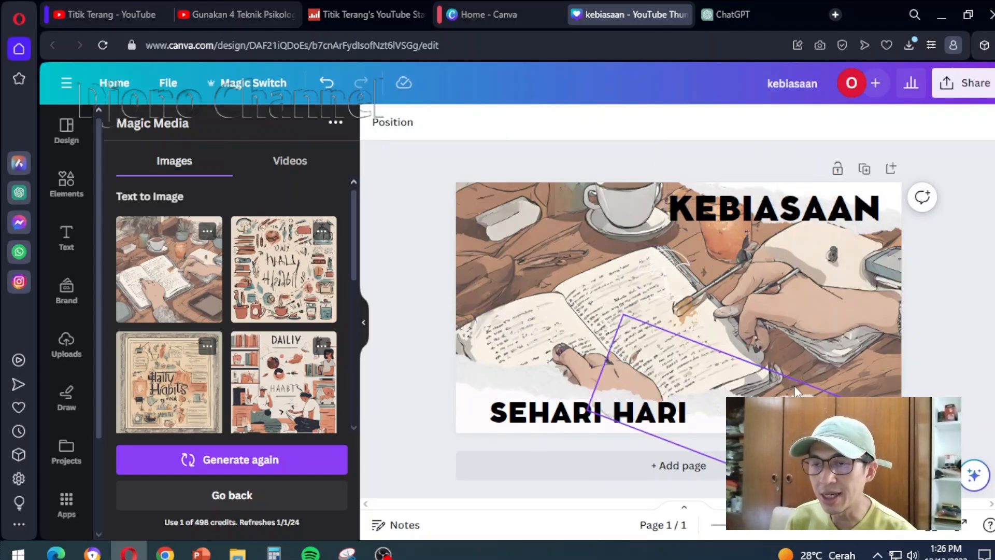
# Move "KEBIASAAN" directly above "SEHARI HARI" in the thumbnail's lower-left area and nudge it into alignment
pyautogui.click(808, 220)
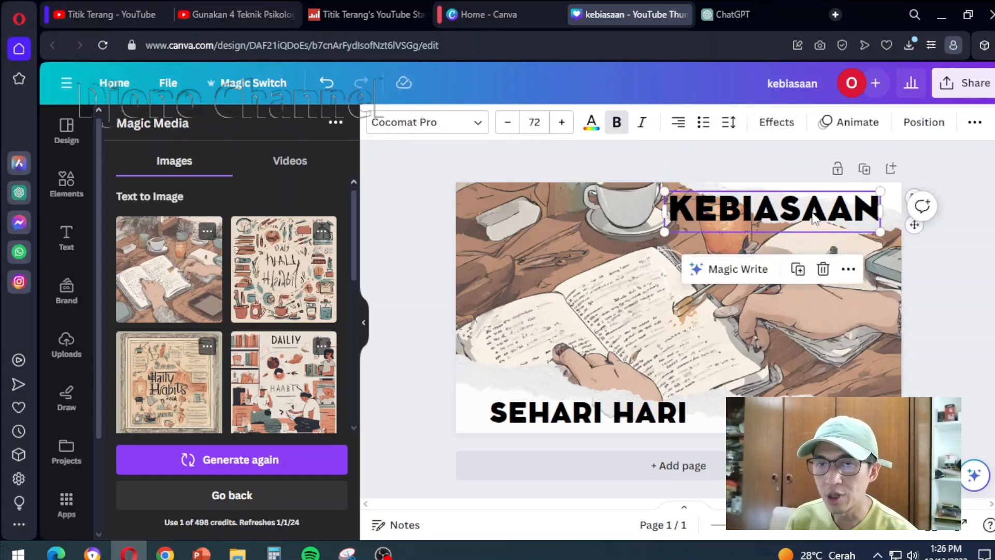
pyautogui.moveTo(808, 220); pyautogui.dragTo(640, 375)
pyautogui.click(952, 257)
pyautogui.click(868, 322)
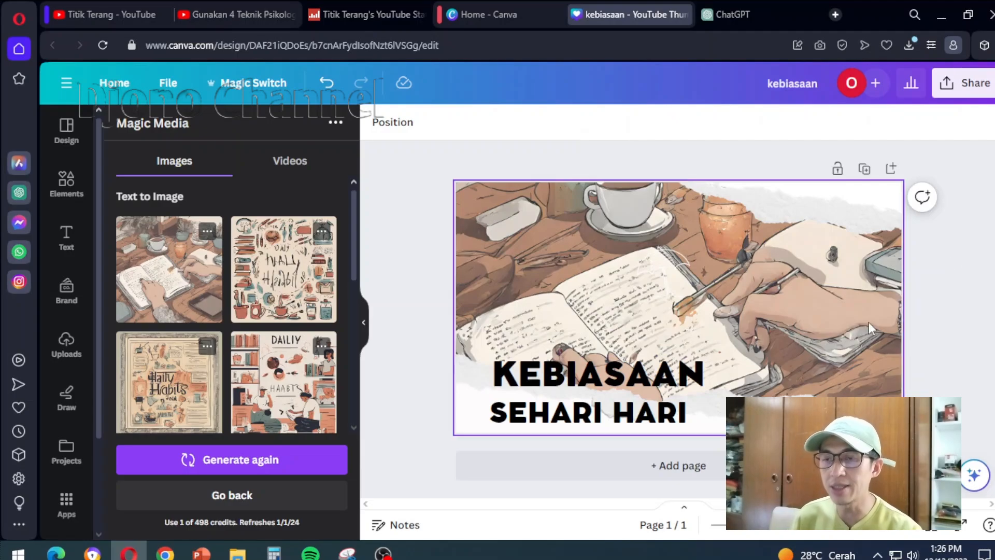
pyautogui.click(696, 380)
pyautogui.moveTo(696, 379); pyautogui.dragTo(695, 378)
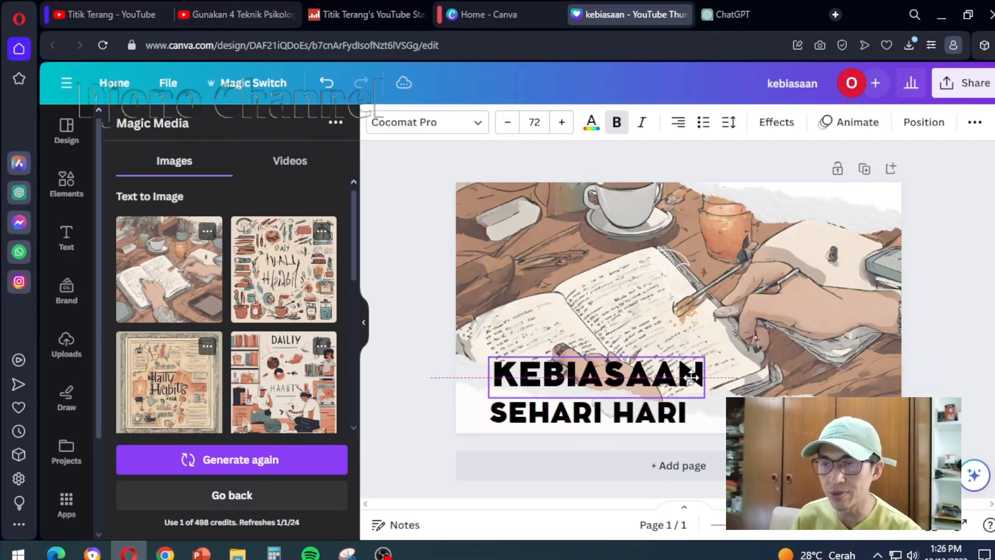
pyautogui.click(977, 241)
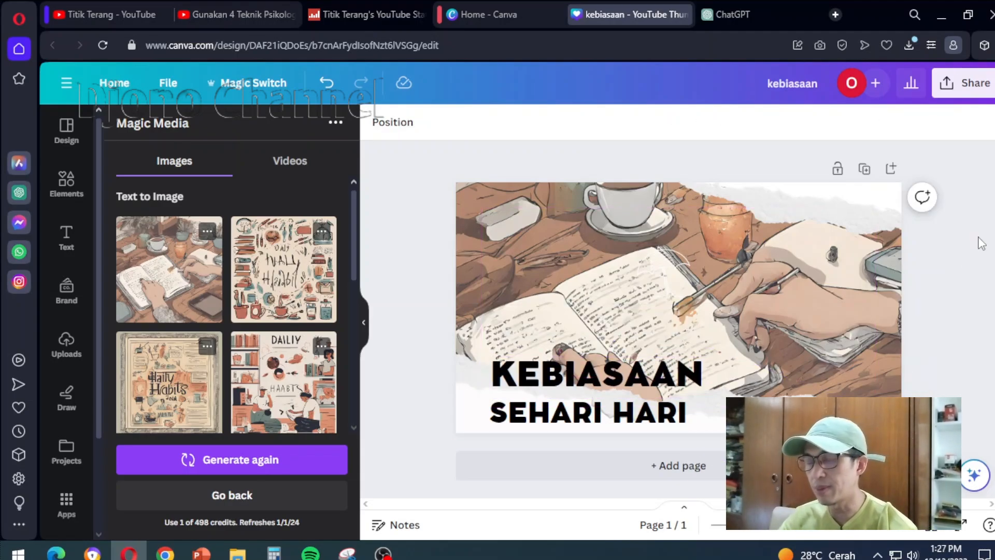
# Go to the Canva home page and create a blank YouTube Video design from the video formats
pyautogui.click(486, 14)
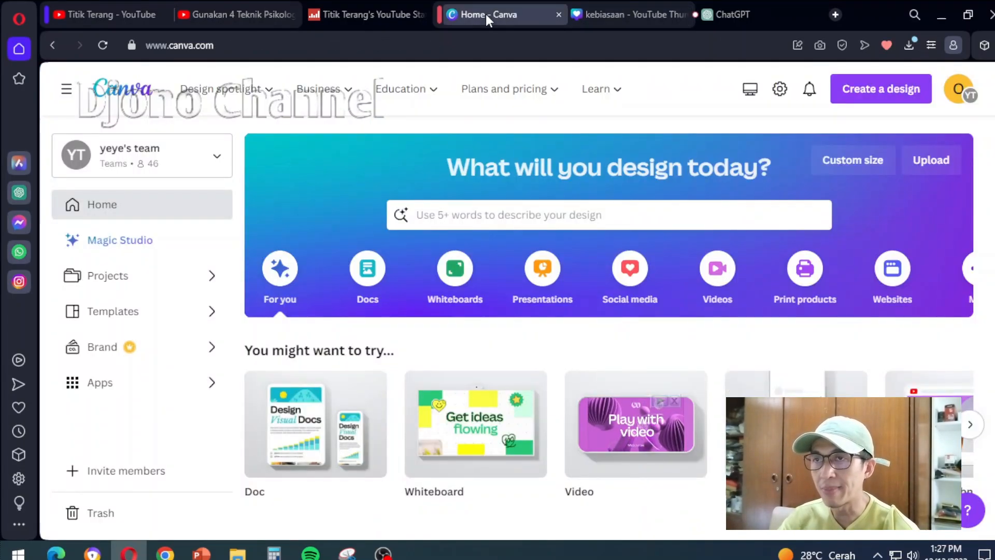
pyautogui.click(716, 274)
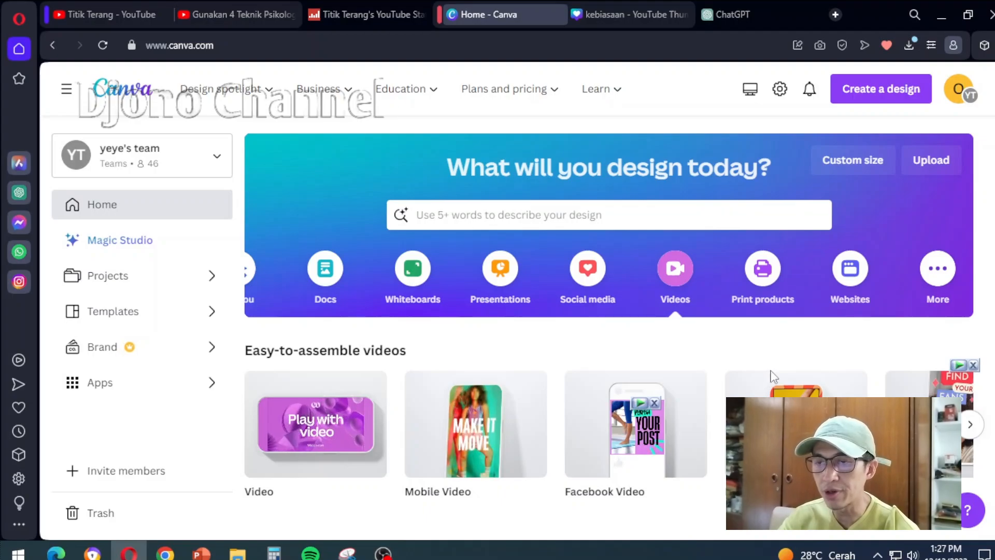
pyautogui.click(972, 427)
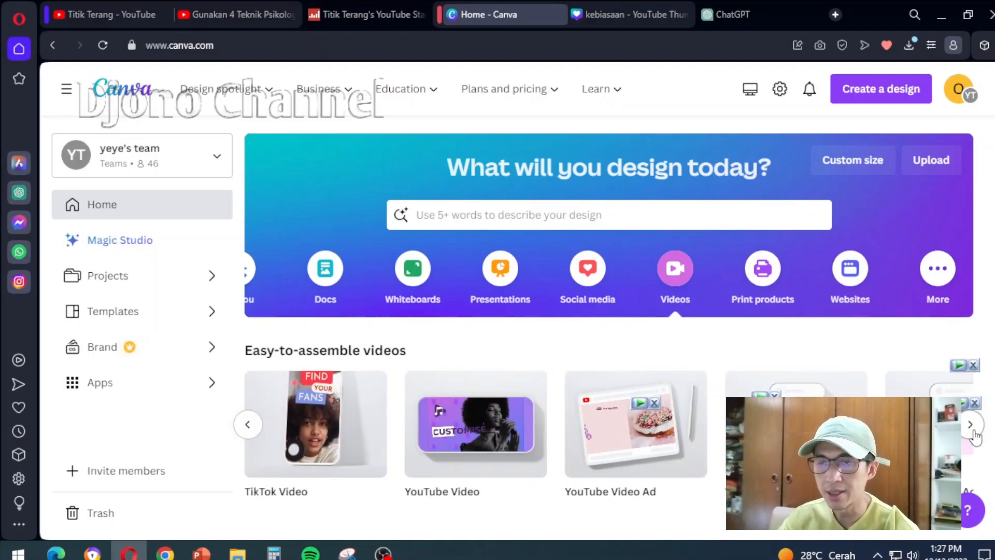
pyautogui.click(479, 444)
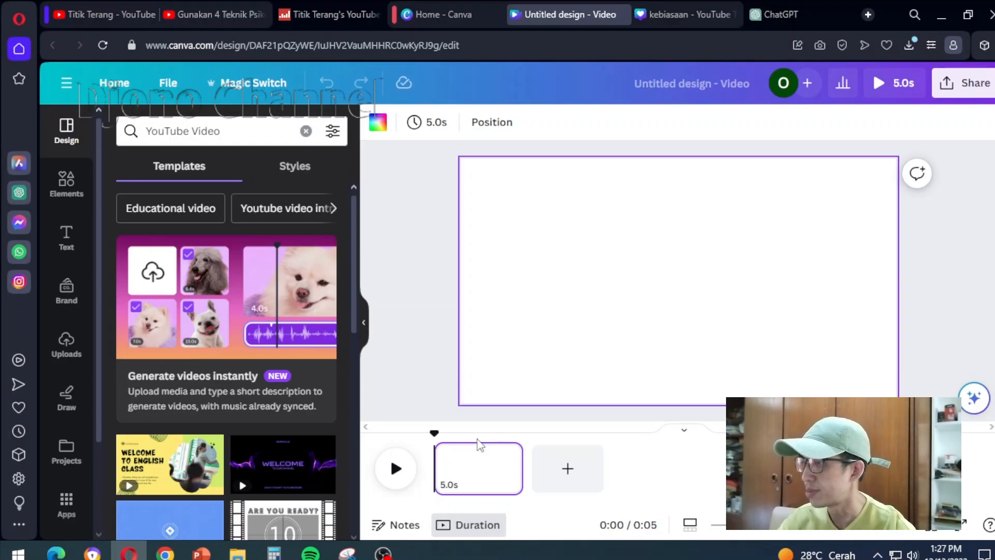
# Find and open the Voiceover app in the video design, and review its speaker and style options
pyautogui.click(63, 508)
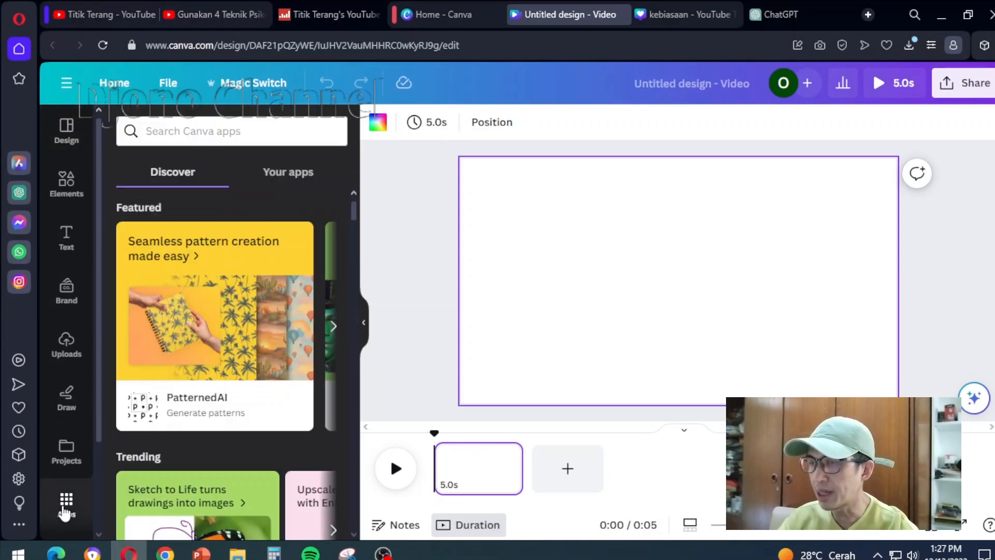
pyautogui.scroll(-10, 327, 334)
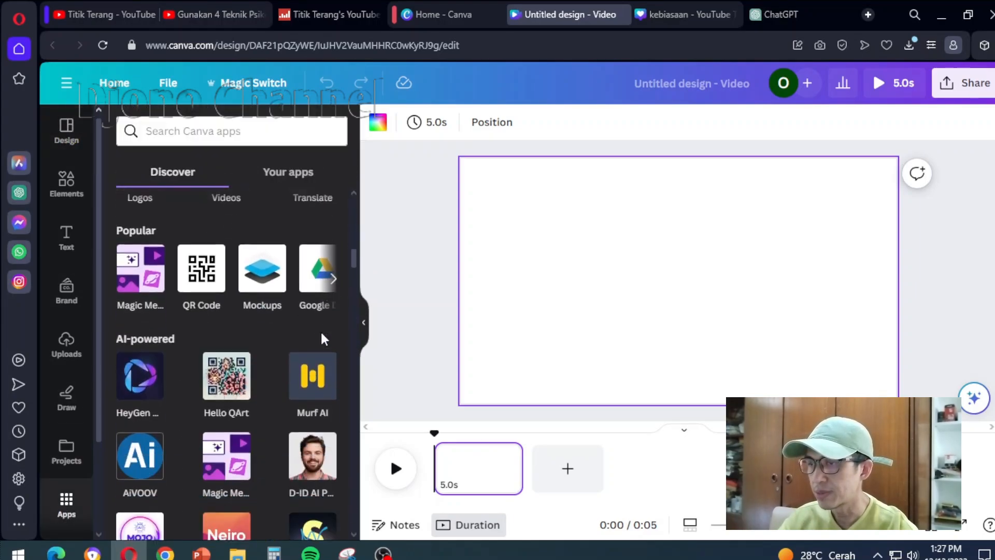
pyautogui.scroll(-7, 322, 338)
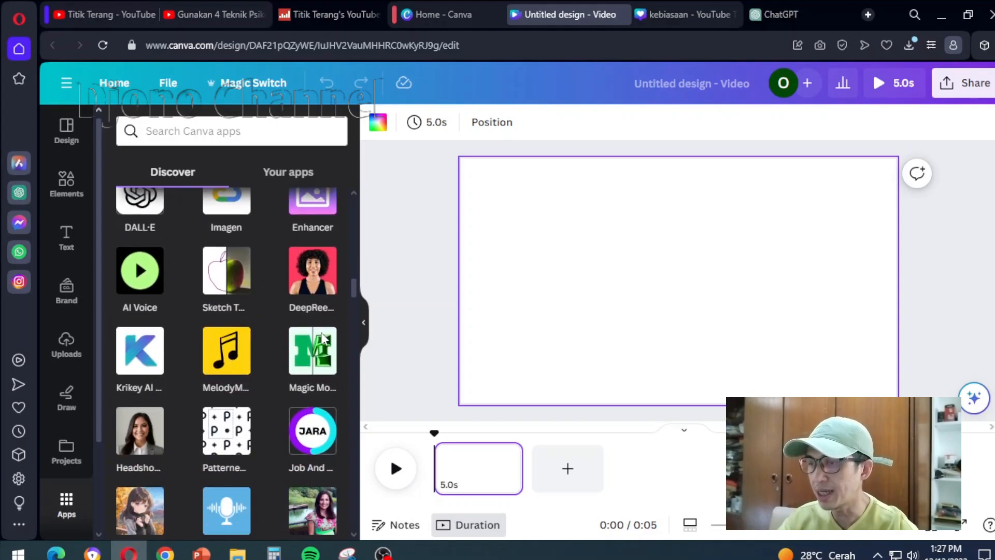
pyautogui.click(222, 379)
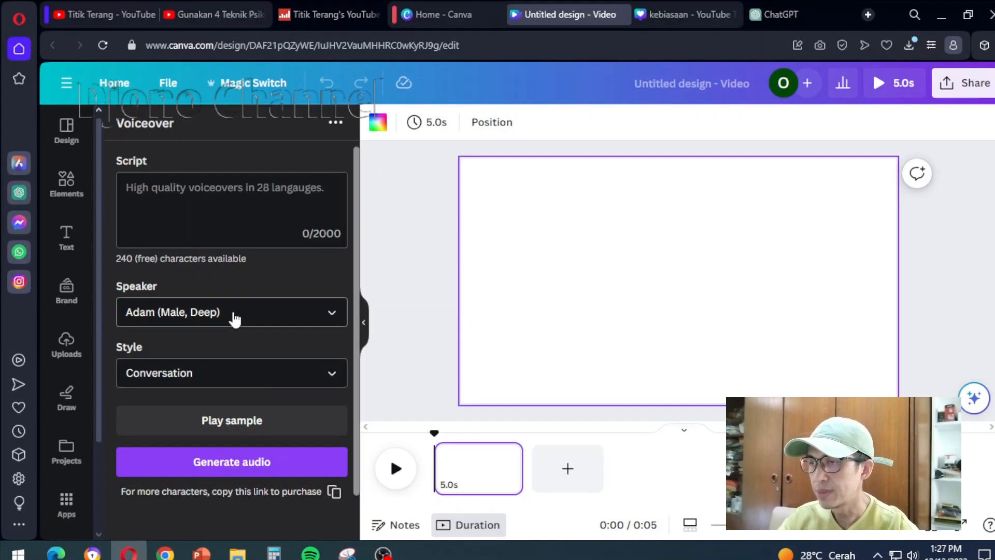
pyautogui.click(331, 316)
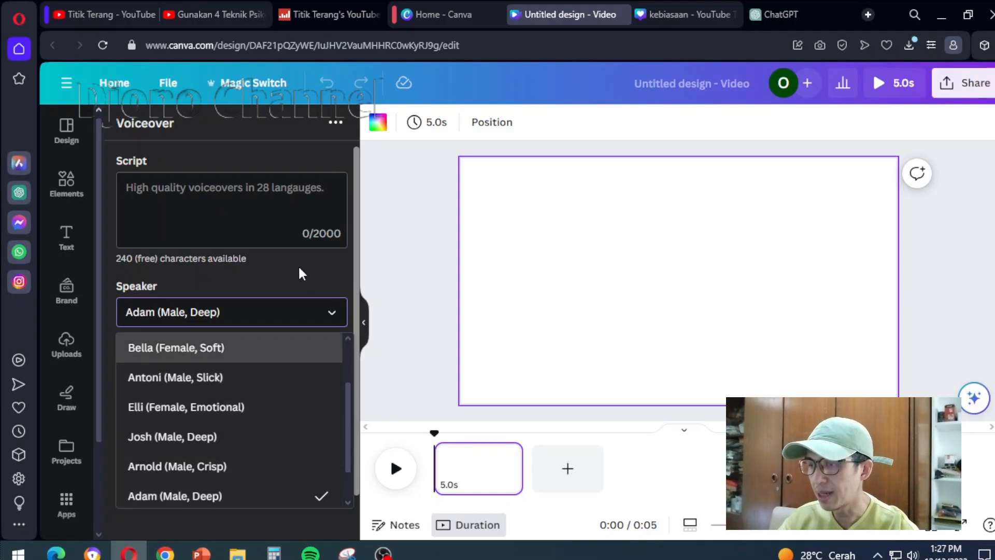
pyautogui.click(200, 313)
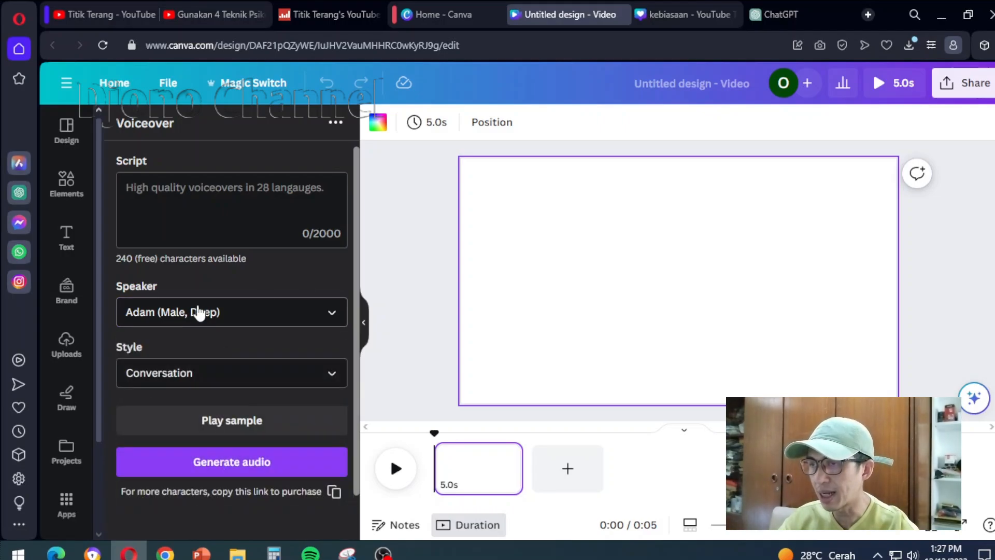
pyautogui.click(332, 376)
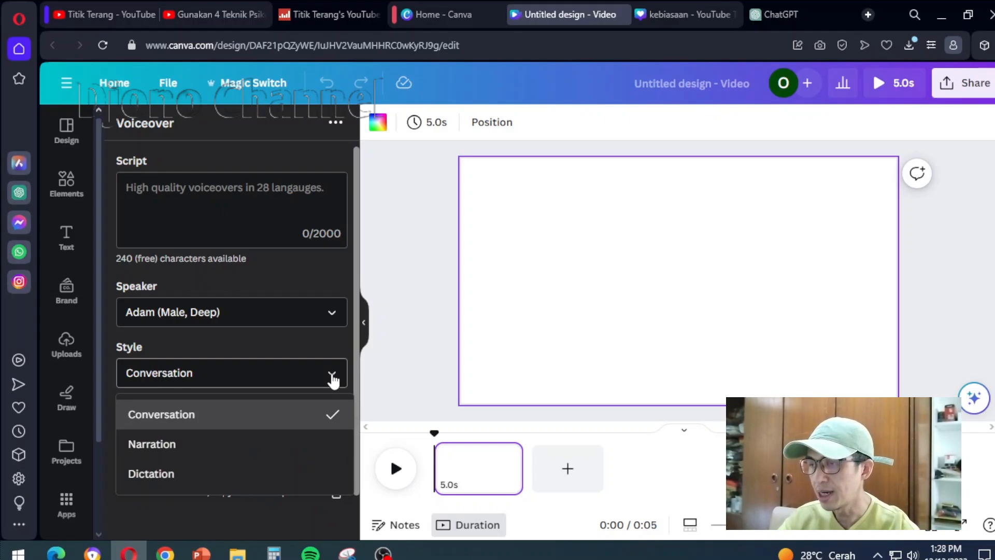
pyautogui.click(333, 381)
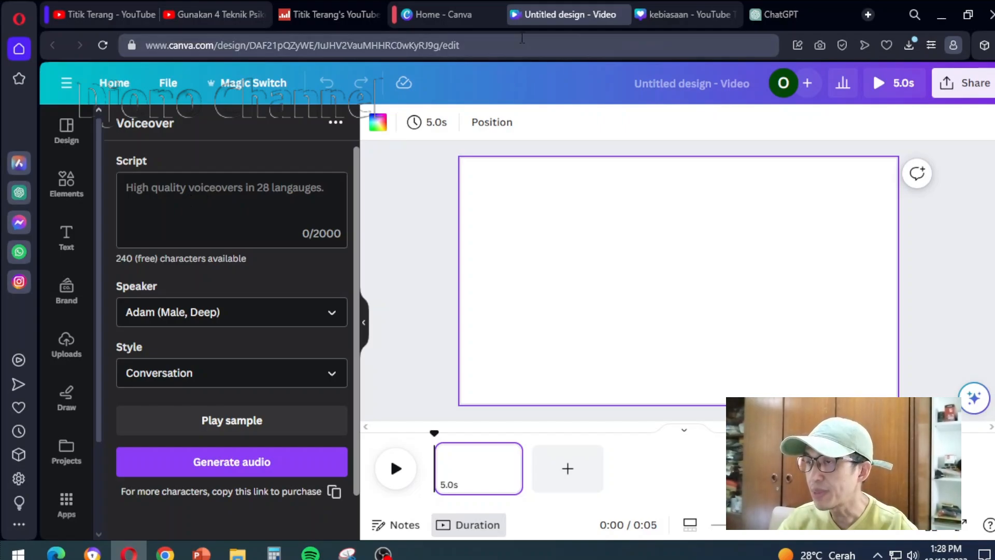
# Switch to ChatGPT and copy the first two sentences of the Indonesian intro, from "Yo wassup" to "tanpa harus ribet."
pyautogui.click(792, 22)
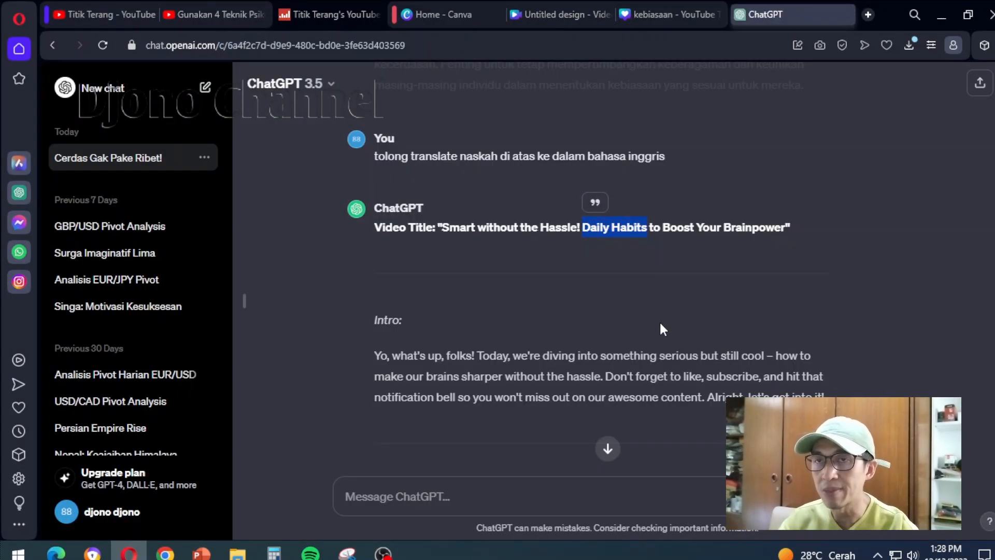
pyautogui.scroll(15, 801, 310)
pyautogui.moveTo(374, 231); pyautogui.dragTo(725, 252)
pyautogui.hotkey('ctrl', 'c')
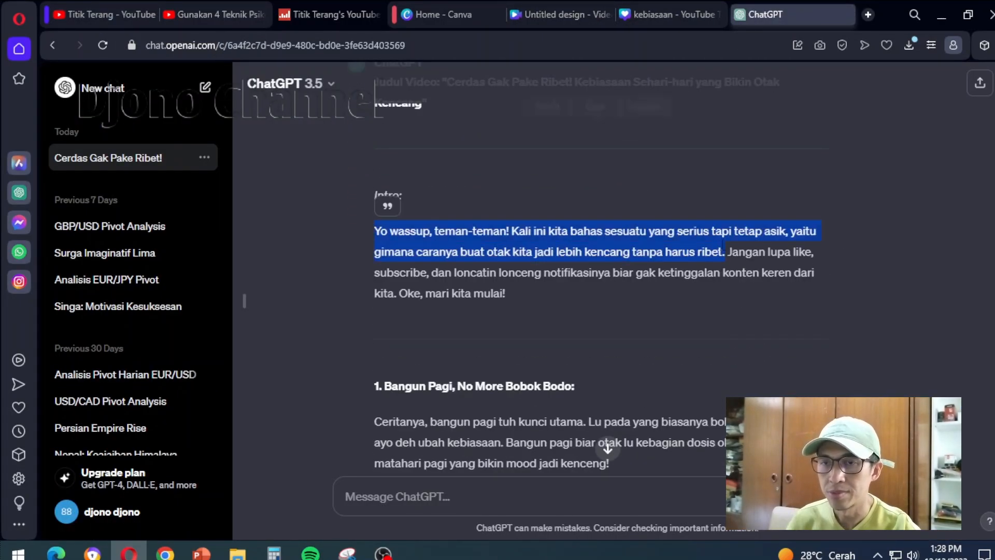
# Generate a voiceover from the copied intro in the Canva video design, and extend the page to 9.2 s to fit the audio
pyautogui.click(529, 10)
pyautogui.click(169, 220)
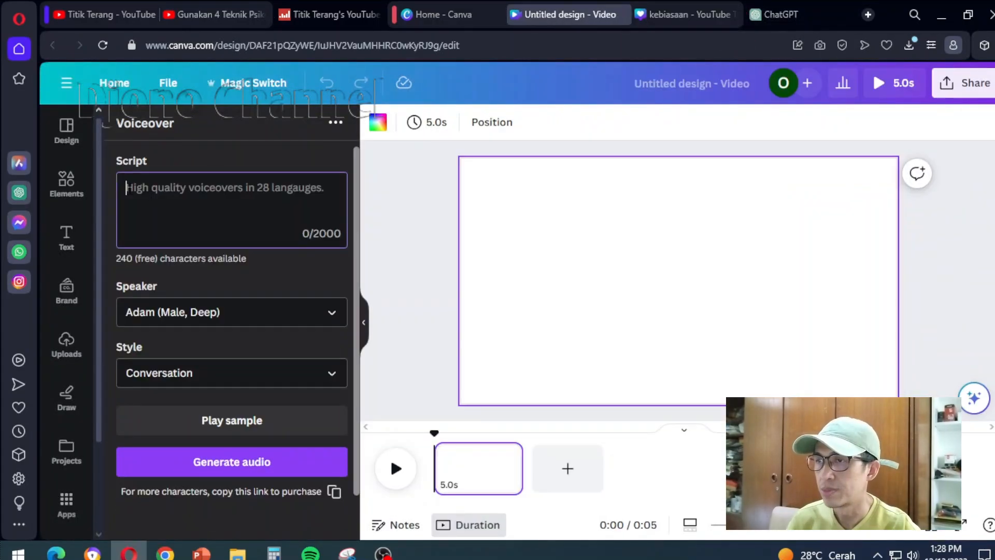
pyautogui.hotkey('ctrl', 'v')
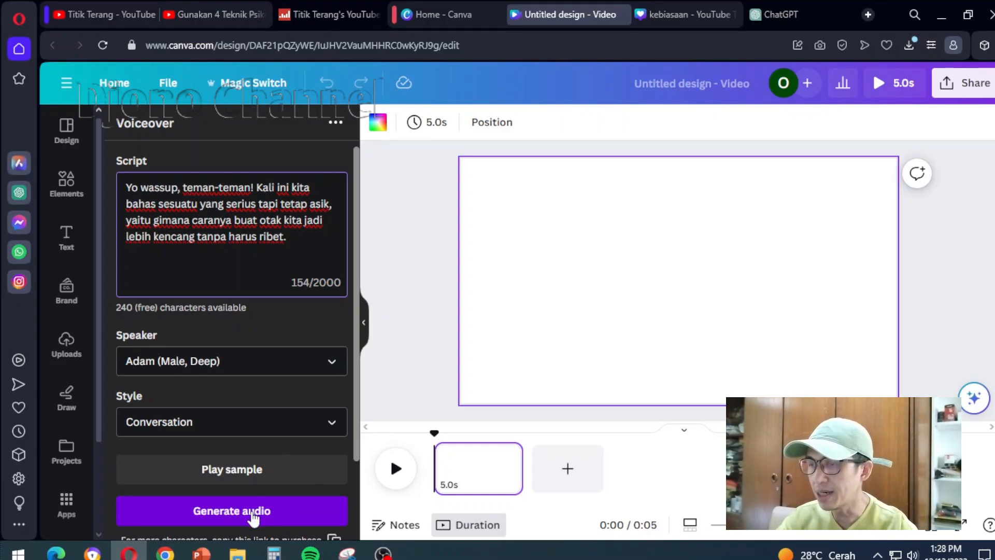
pyautogui.click(253, 514)
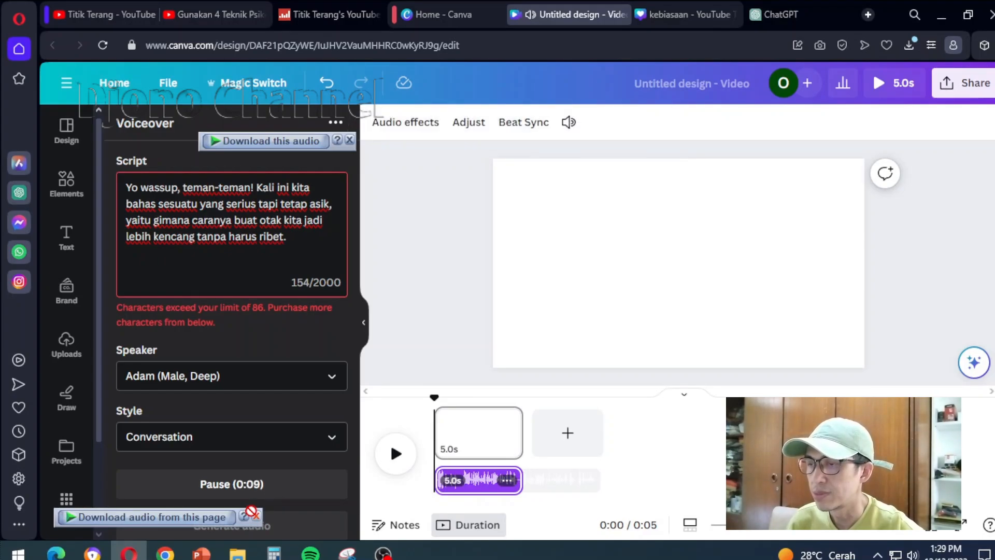
pyautogui.moveTo(522, 433); pyautogui.dragTo(600, 425)
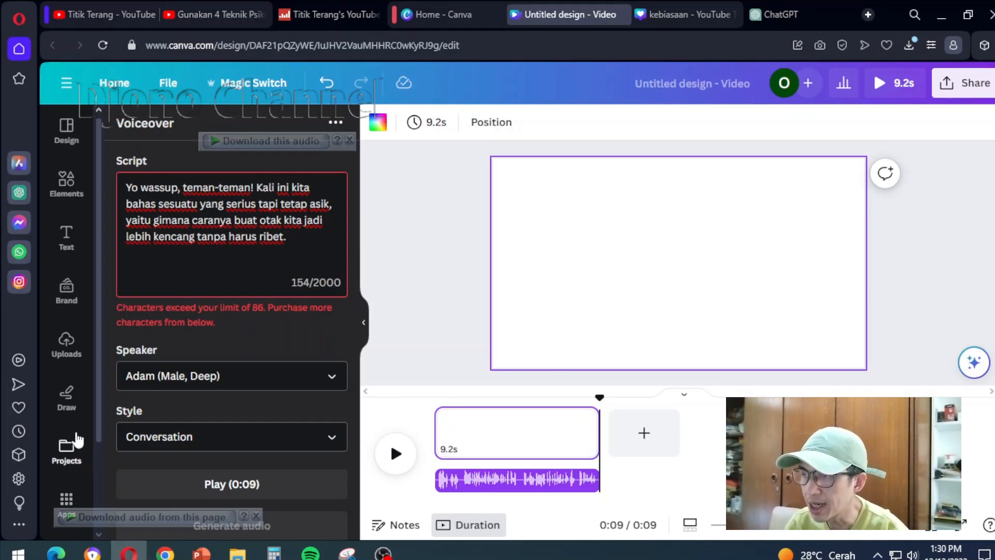
# Generate Magic Media images from the phrase "Yo, what's up, folks" copied from ChatGPT's English intro, with the playhead near the start
pyautogui.scroll(-2, 73, 446)
pyautogui.click(67, 403)
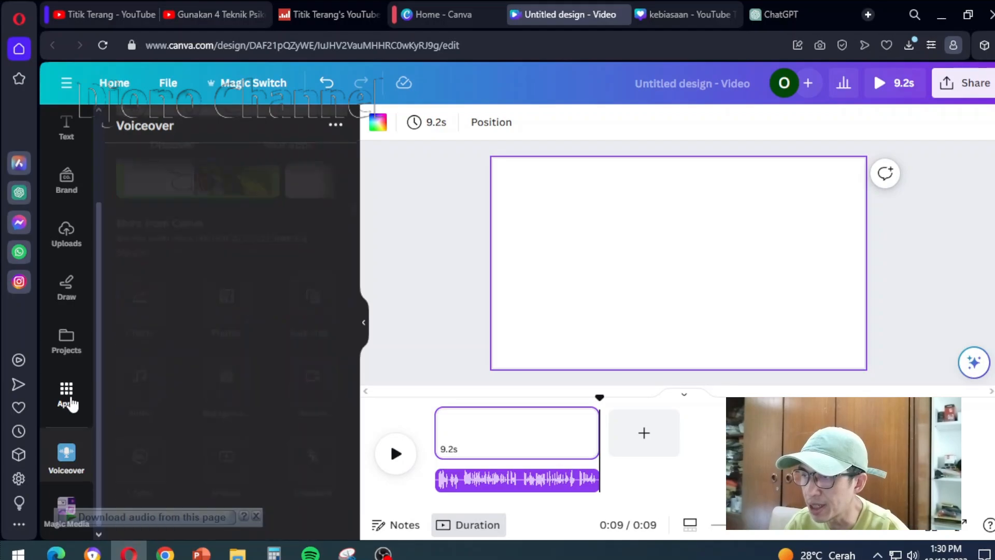
pyautogui.click(65, 505)
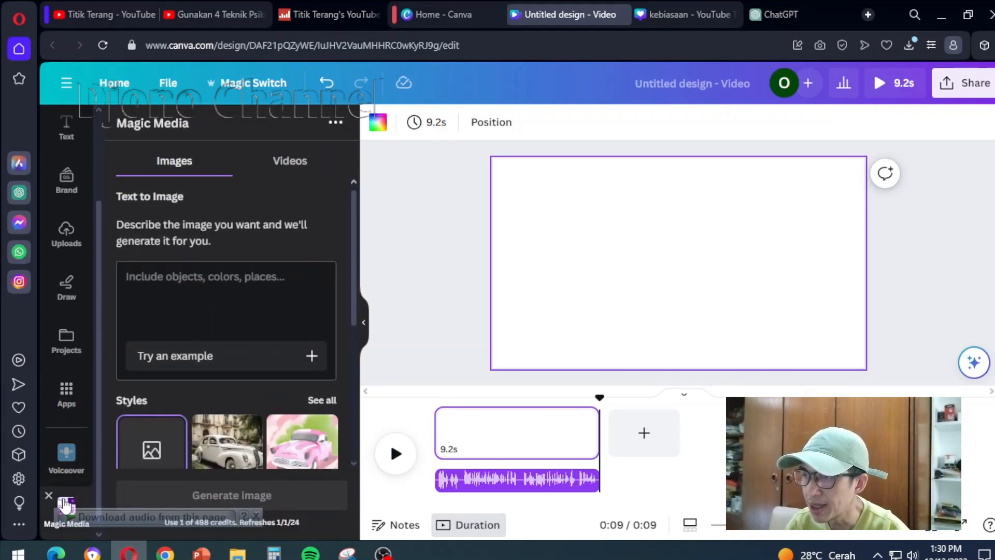
pyautogui.moveTo(371, 213); pyautogui.dragTo(477, 213)
pyautogui.hotkey('ctrl', 'c')
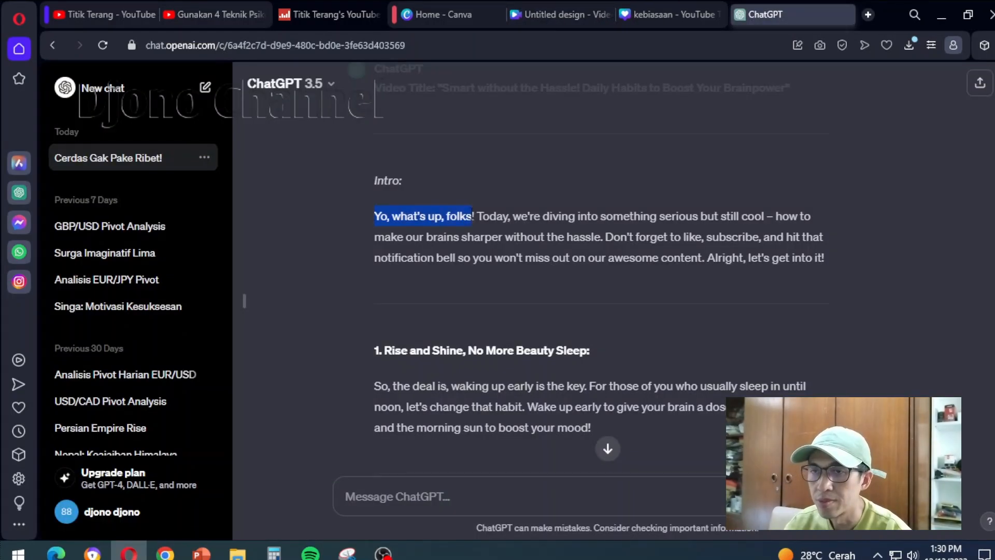
pyautogui.click(562, 15)
pyautogui.hotkey('ctrl', 'v')
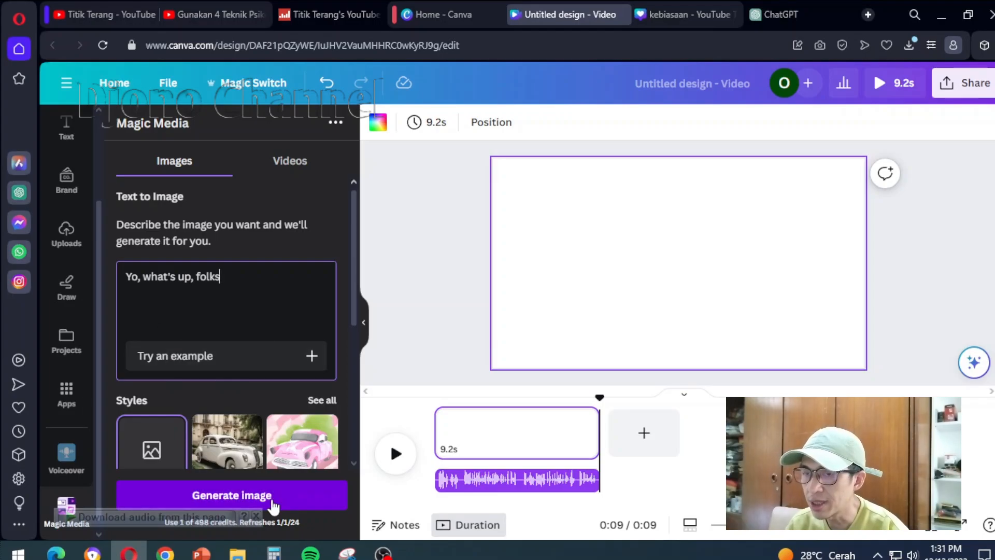
pyautogui.moveTo(601, 398); pyautogui.dragTo(438, 419)
pyautogui.click(253, 497)
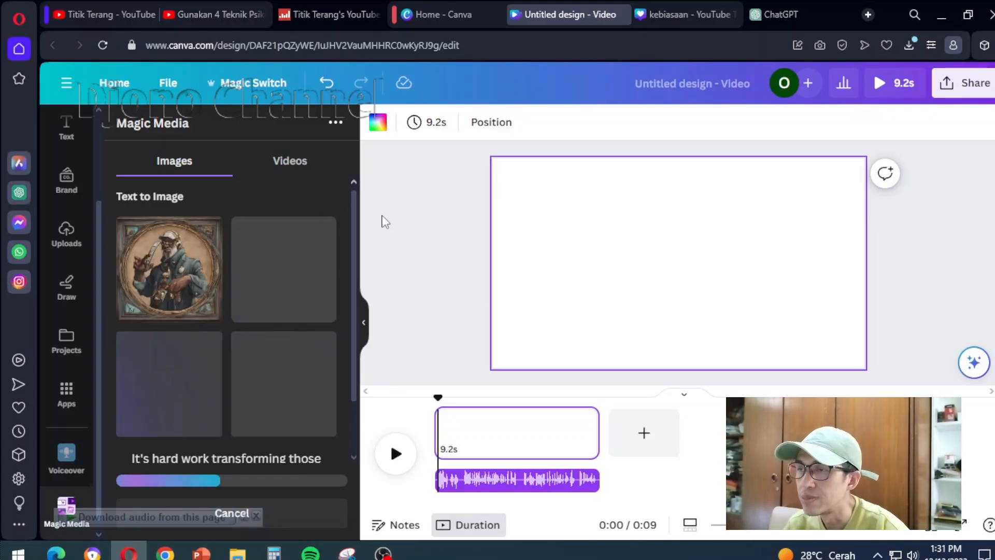
# Set the generated framed portrait of a bearded man as the page background, and trim the page to 4.9 s
pyautogui.click(171, 271)
pyautogui.rightClick(575, 228)
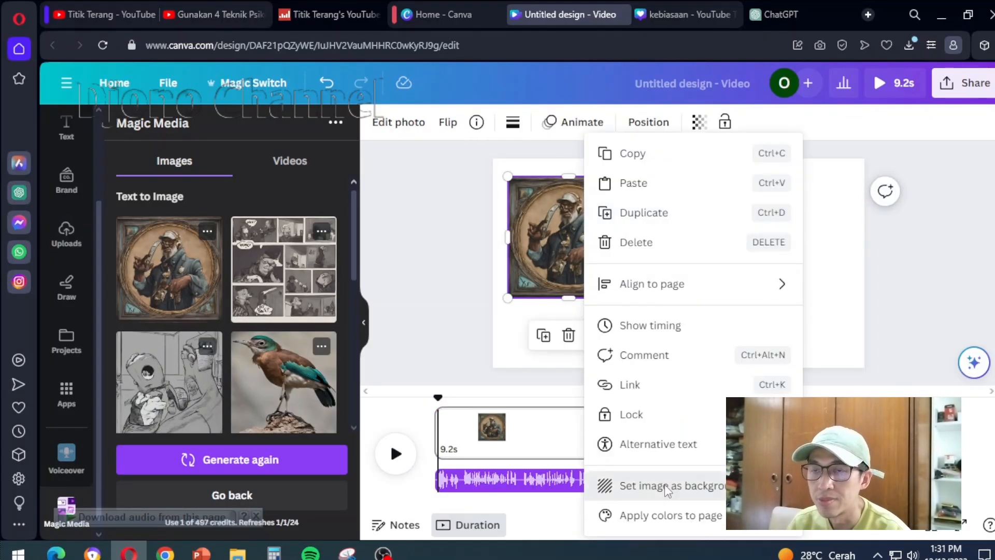
pyautogui.click(644, 484)
pyautogui.click(397, 457)
pyautogui.click(397, 457)
pyautogui.moveTo(598, 432); pyautogui.dragTo(523, 433)
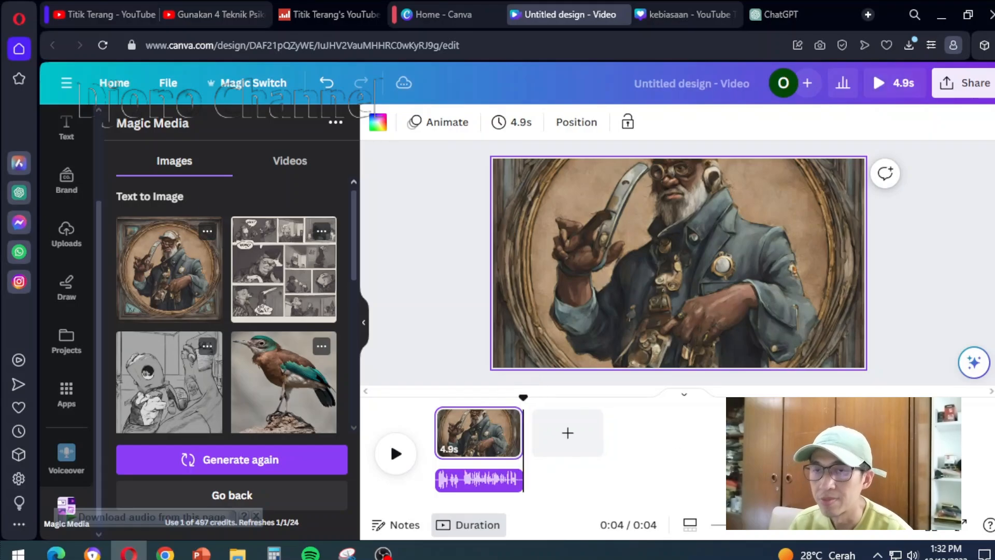
# Add a second page to the video, copy "brains sharper" from ChatGPT's English intro, and return to Canva
pyautogui.click(568, 432)
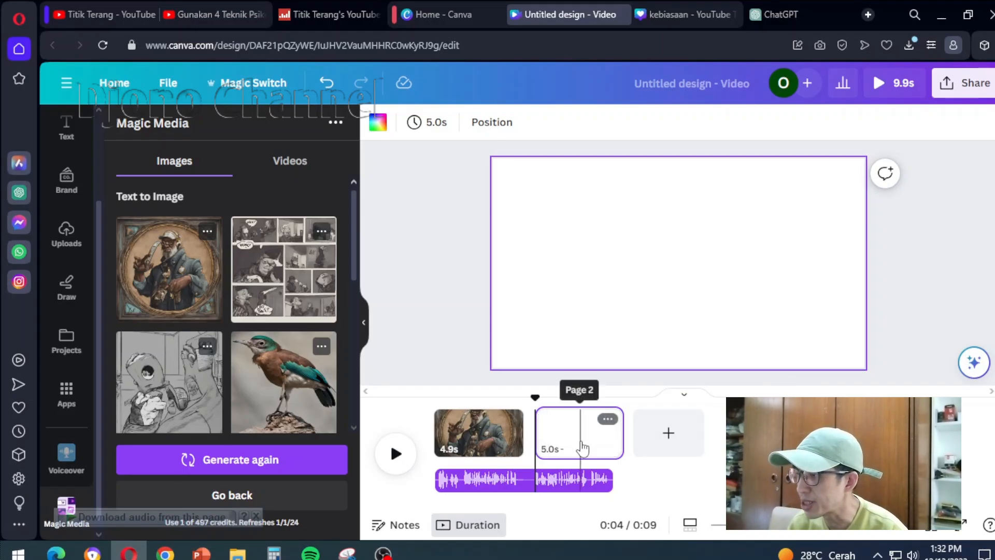
pyautogui.click(797, 14)
pyautogui.moveTo(499, 239); pyautogui.dragTo(504, 238)
pyautogui.hotkey('ctrl', 'c')
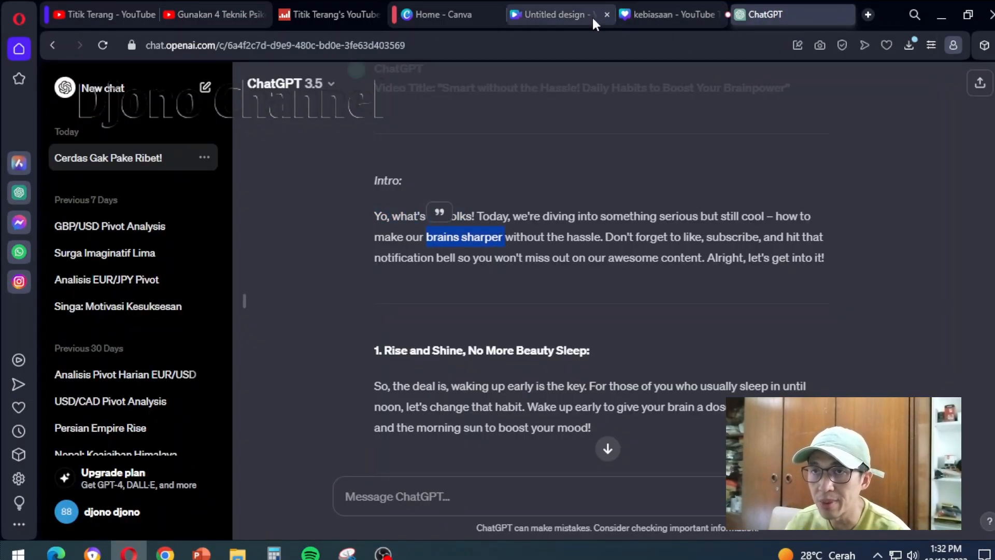
pyautogui.click(661, 14)
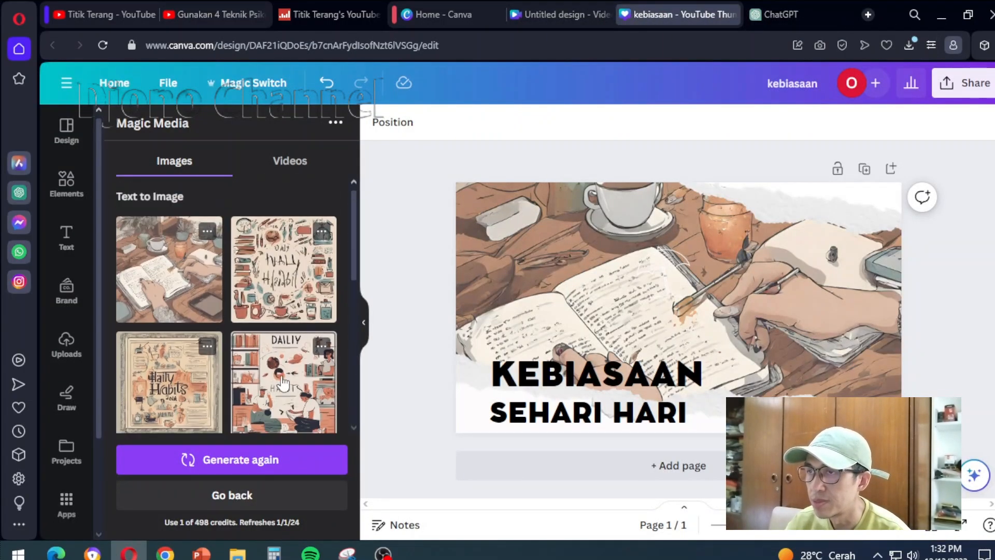
# Switch to the Canva video design and generate Magic Media images from the copied phrase "brains sharper"
pyautogui.click(535, 14)
pyautogui.scroll(-4, 240, 294)
pyautogui.moveTo(223, 282); pyautogui.dragTo(100, 285)
pyautogui.hotkey('ctrl', 'v')
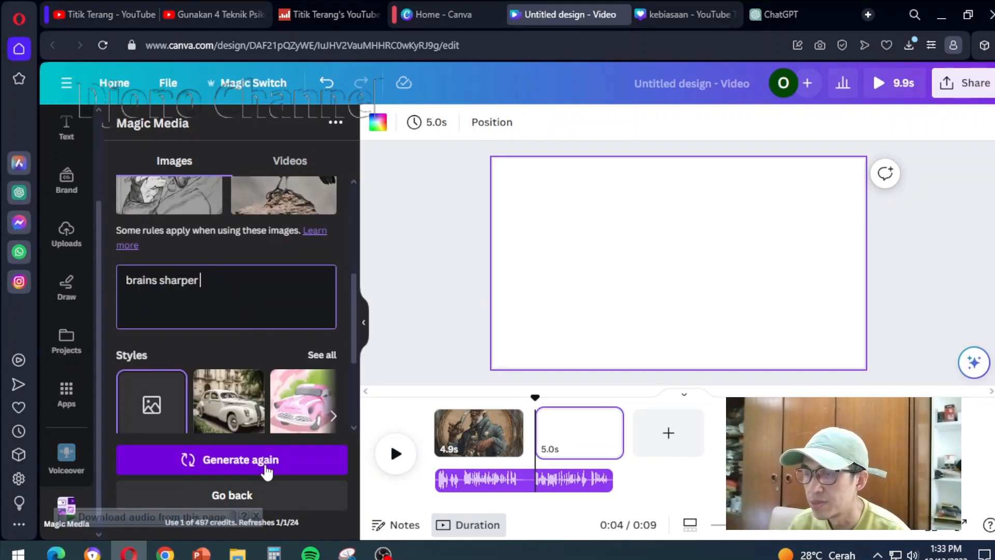
pyautogui.click(272, 467)
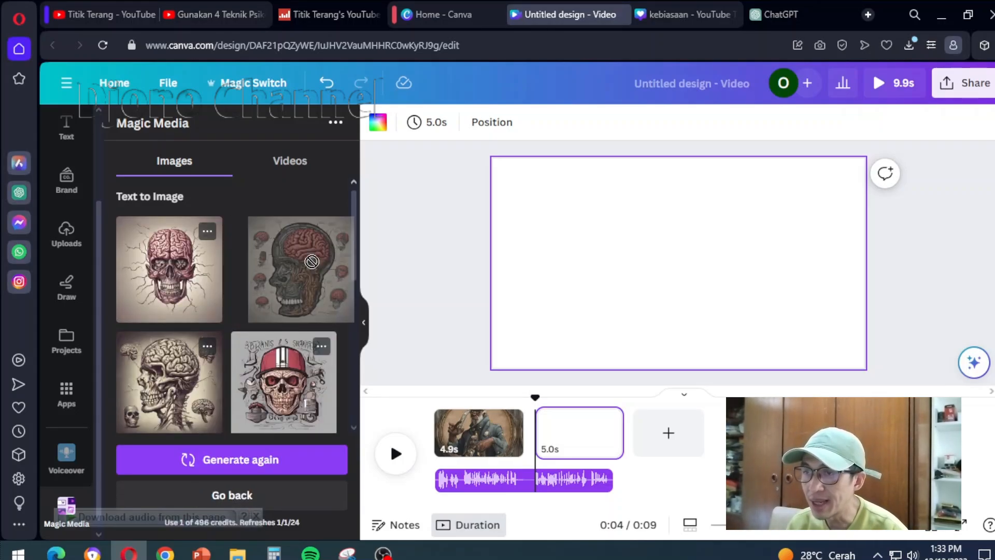
# Set the generated anatomical head with a red brain as the second page's background, removing the duplicate copy, and trim the page to 4.4 s
pyautogui.click(279, 264)
pyautogui.click(281, 263)
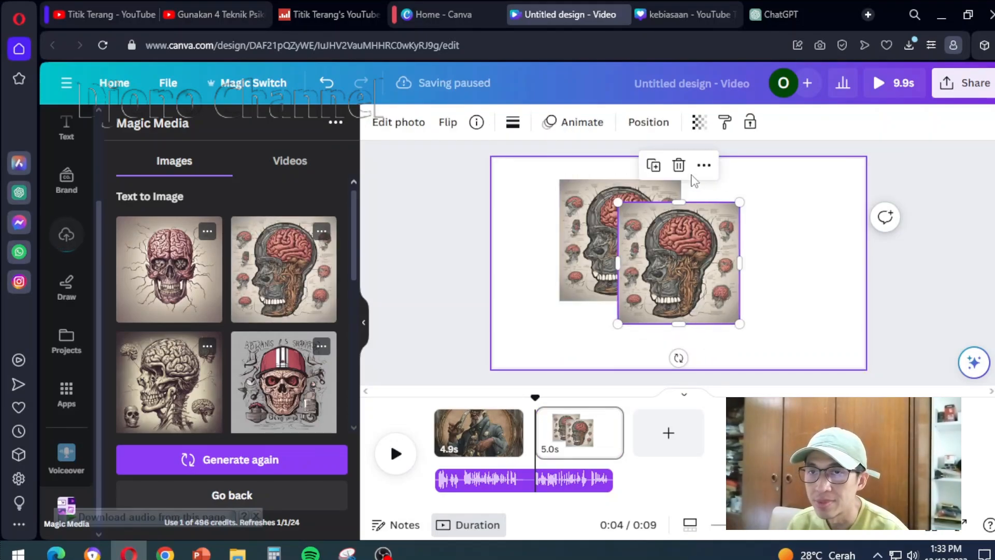
pyautogui.click(679, 165)
pyautogui.rightClick(635, 205)
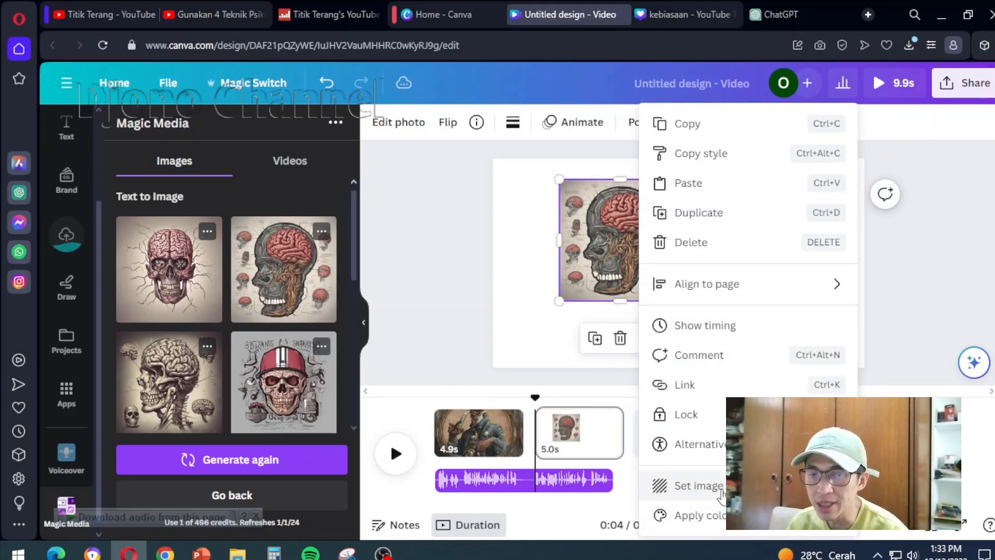
pyautogui.click(722, 496)
pyautogui.click(396, 456)
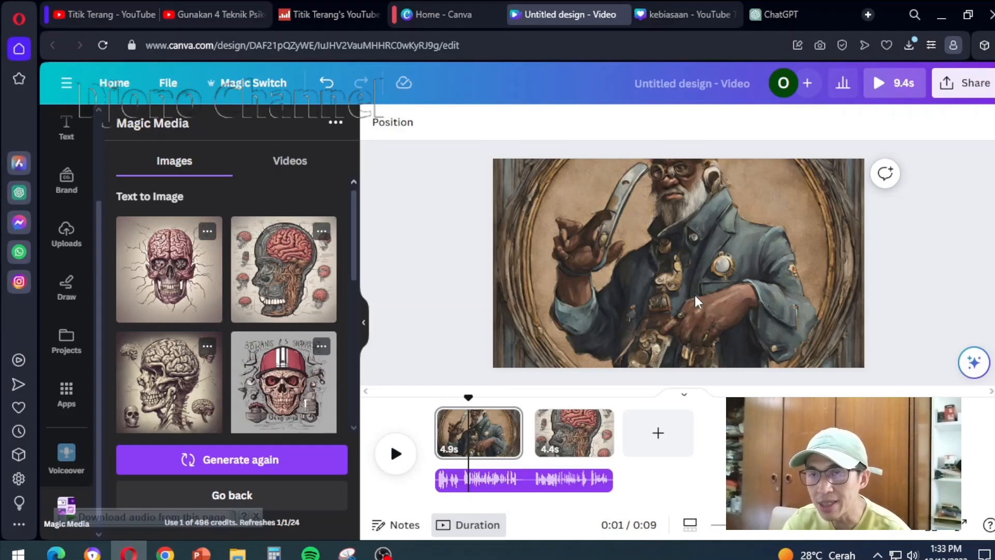
# Apply the Breathe page animation to the first page with the bearded man, and preview it
pyautogui.click(500, 445)
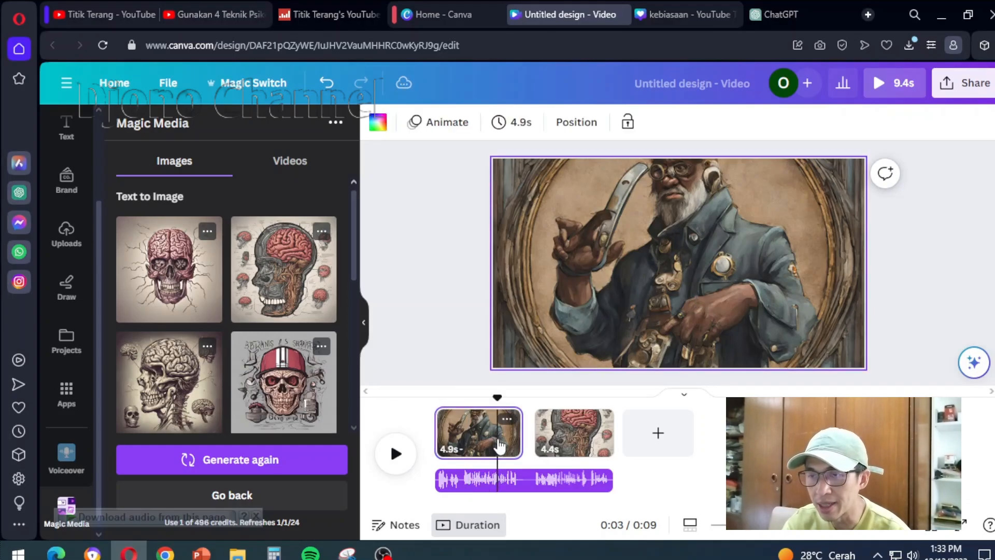
pyautogui.click(451, 123)
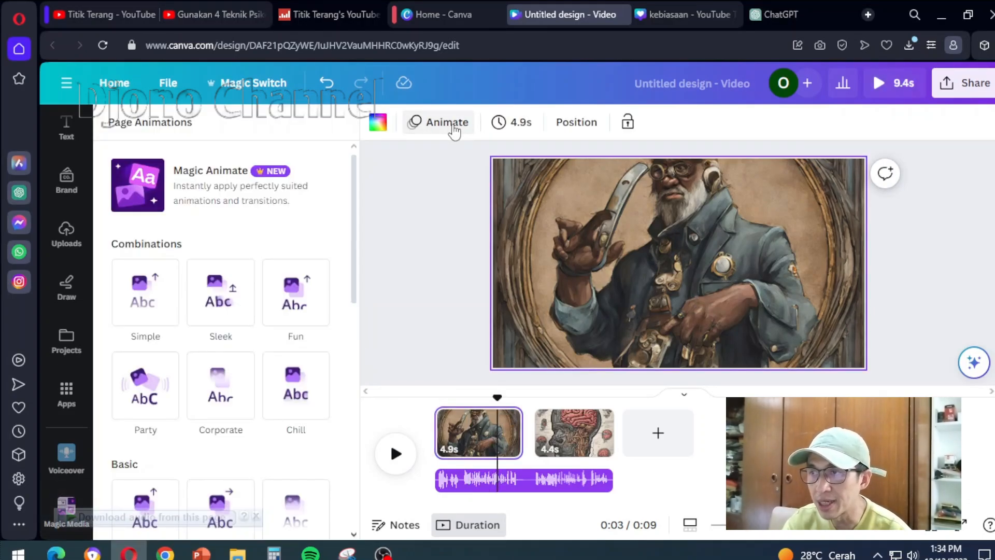
pyautogui.scroll(-3, 294, 373)
pyautogui.scroll(-1, 294, 373)
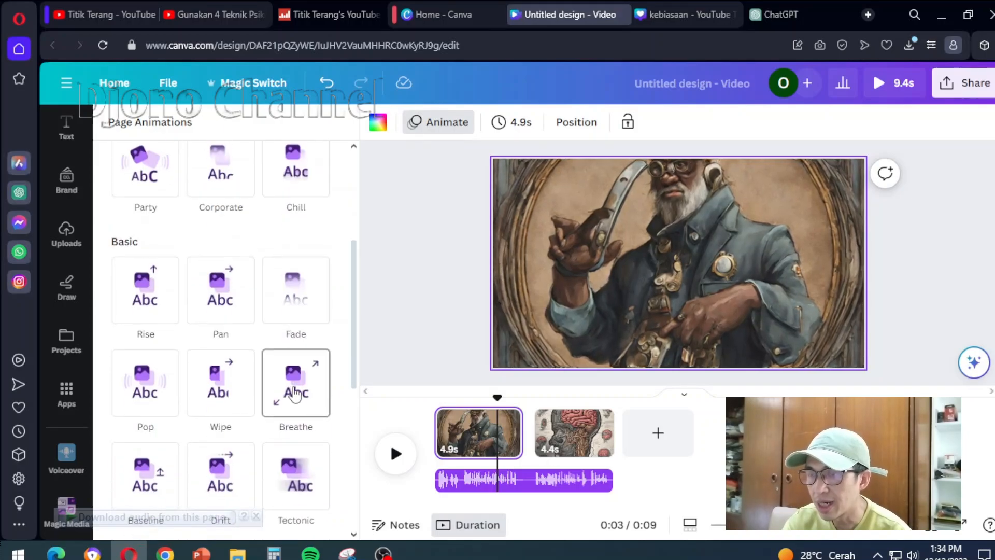
pyautogui.click(296, 388)
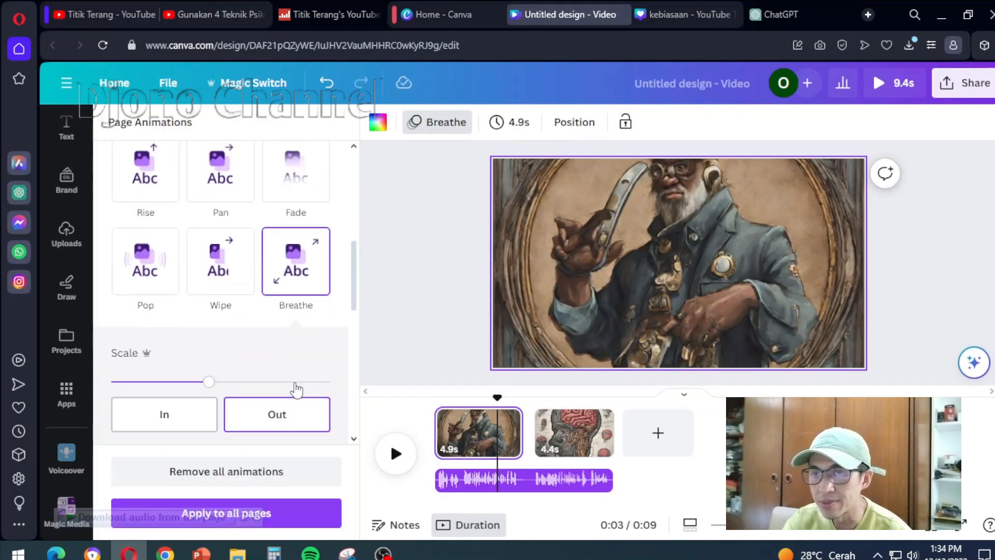
pyautogui.click(397, 455)
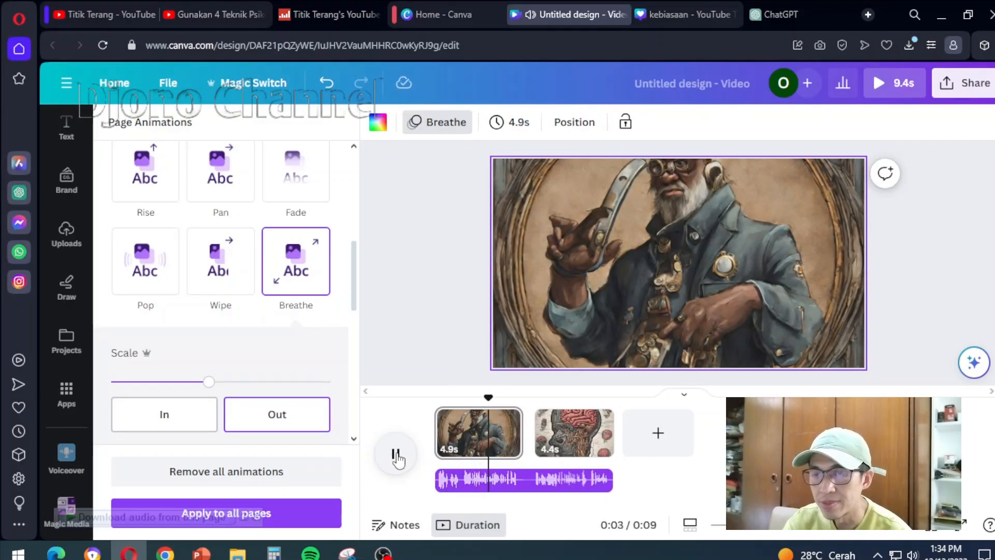
pyautogui.click(397, 456)
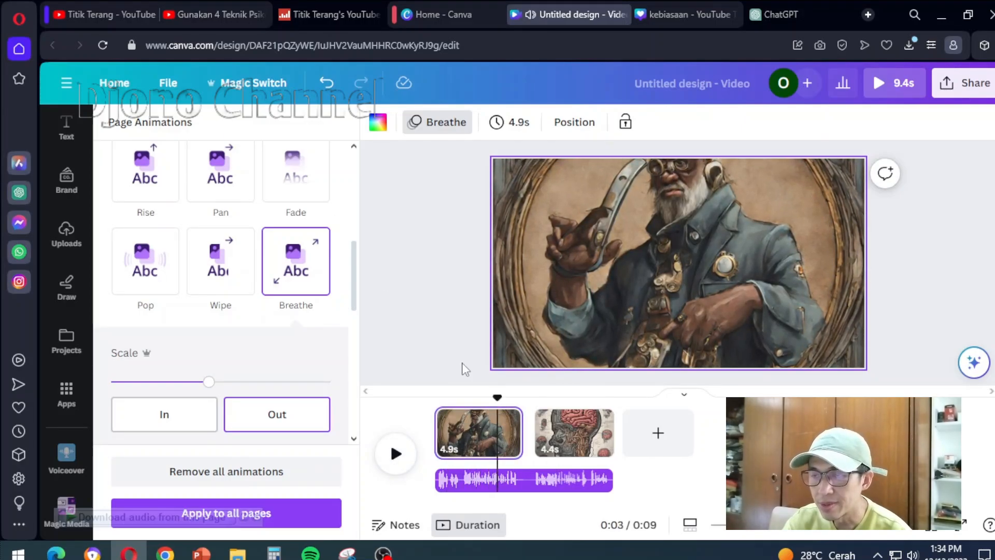
# Apply the Drift page animation to the second page with the brain image, with its direction set to up
pyautogui.moveTo(498, 397); pyautogui.dragTo(536, 397)
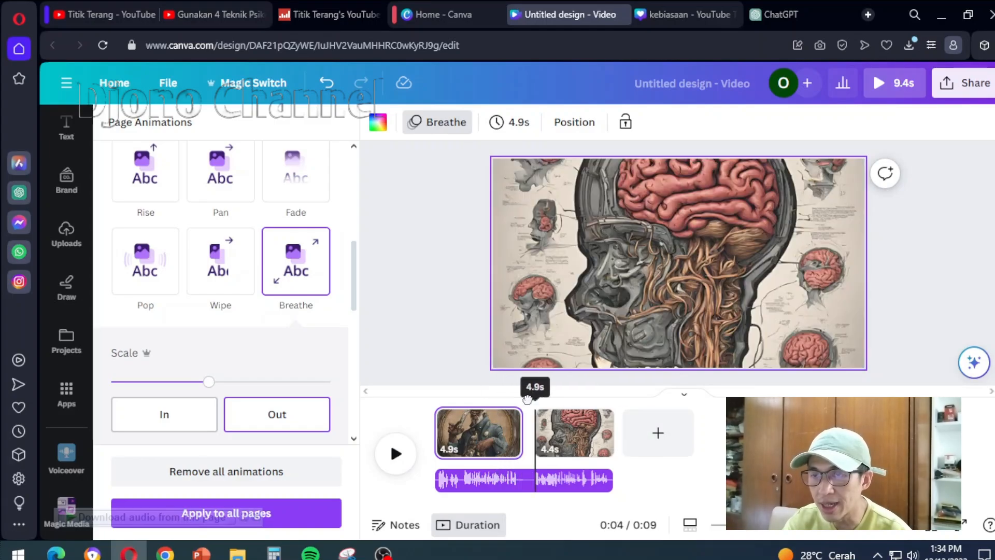
pyautogui.click(576, 435)
pyautogui.click(438, 122)
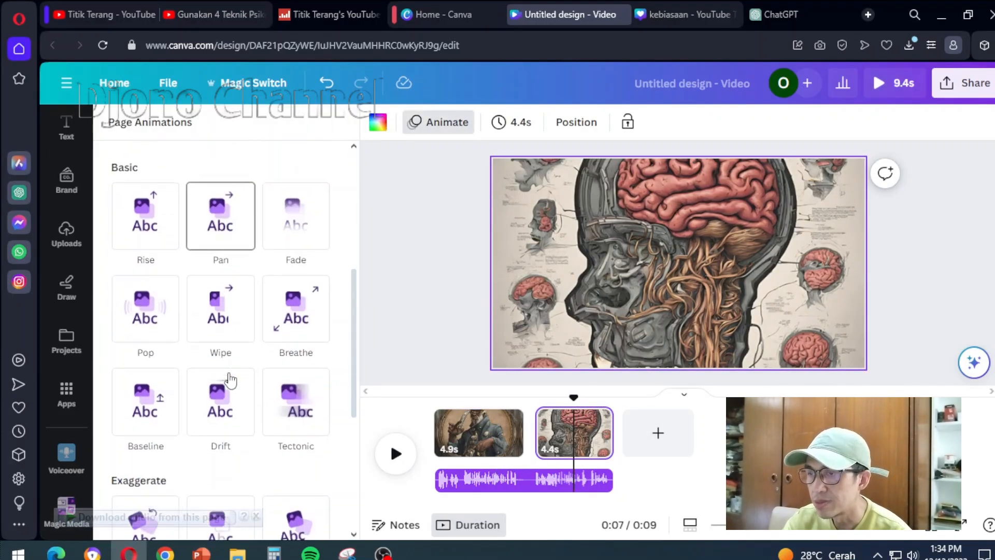
pyautogui.scroll(-5, 228, 384)
pyautogui.scroll(4, 225, 352)
pyautogui.click(226, 353)
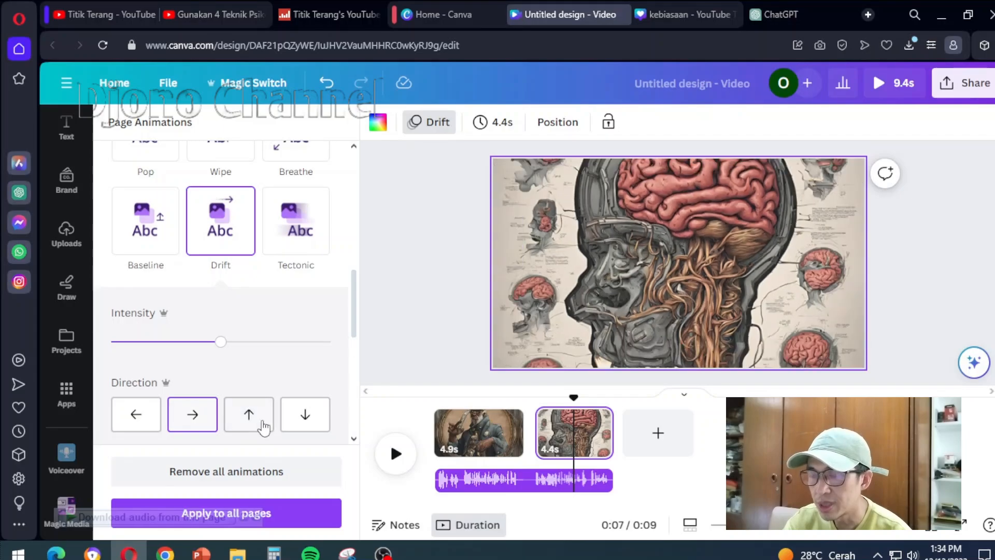
pyautogui.click(250, 418)
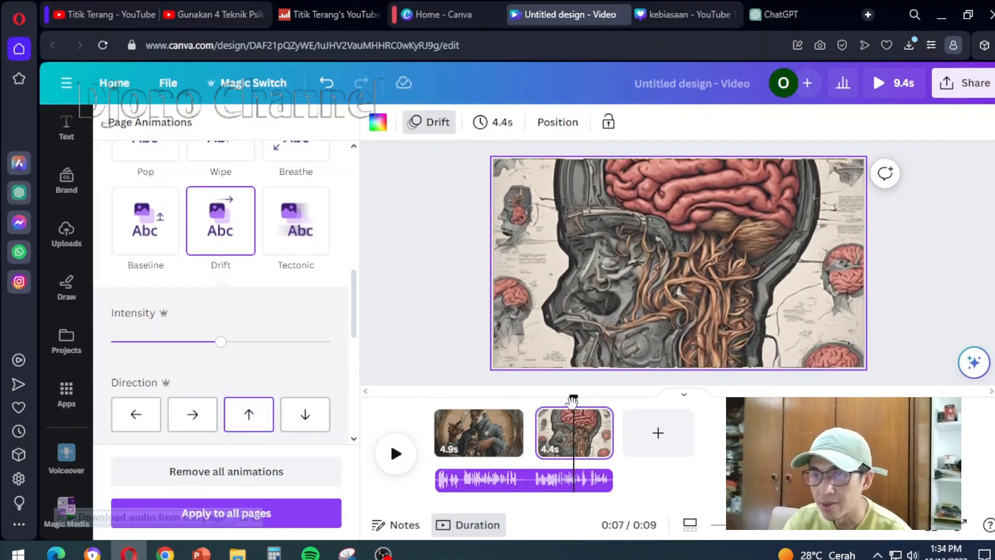
# Add a Match & Move transition between the two pages and play the video from the start
pyautogui.click(536, 443)
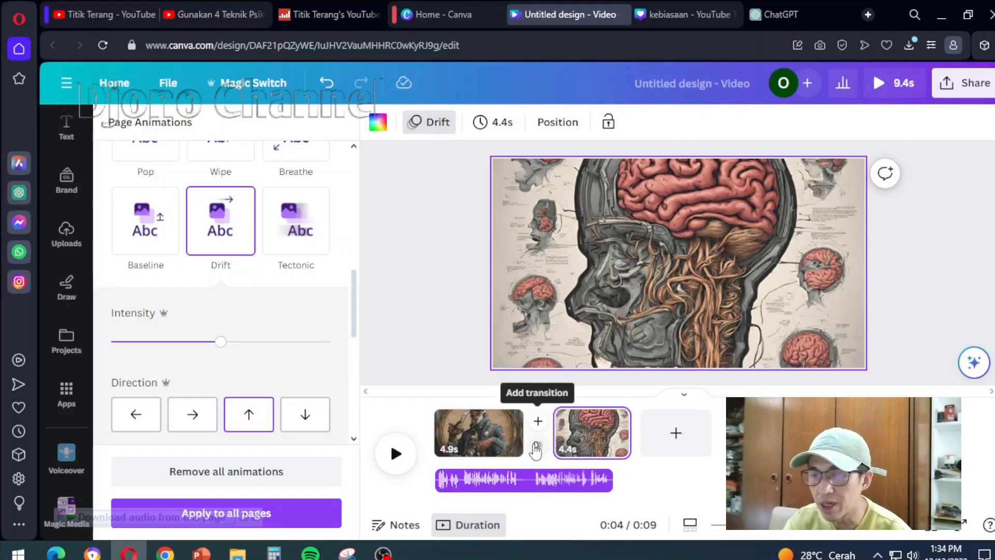
pyautogui.click(536, 446)
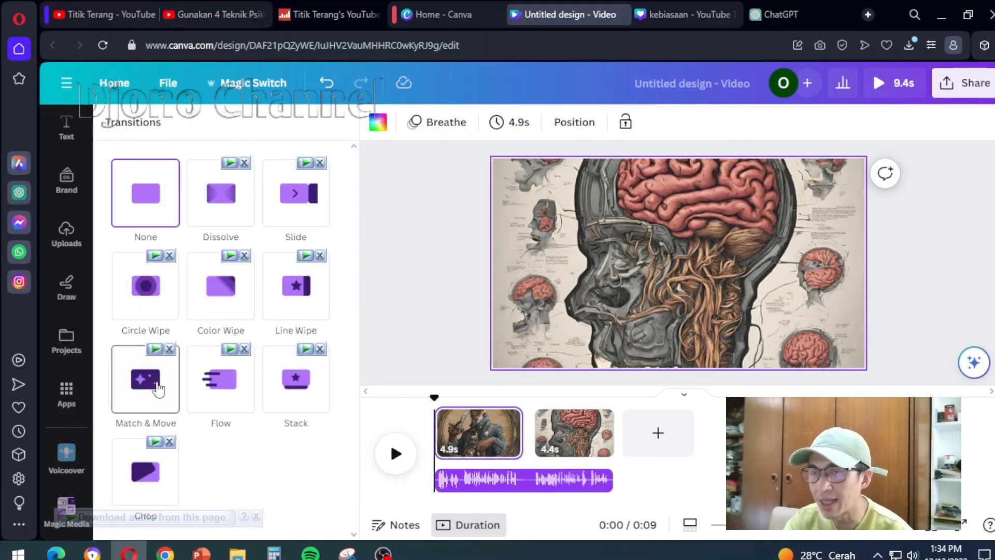
pyautogui.click(157, 386)
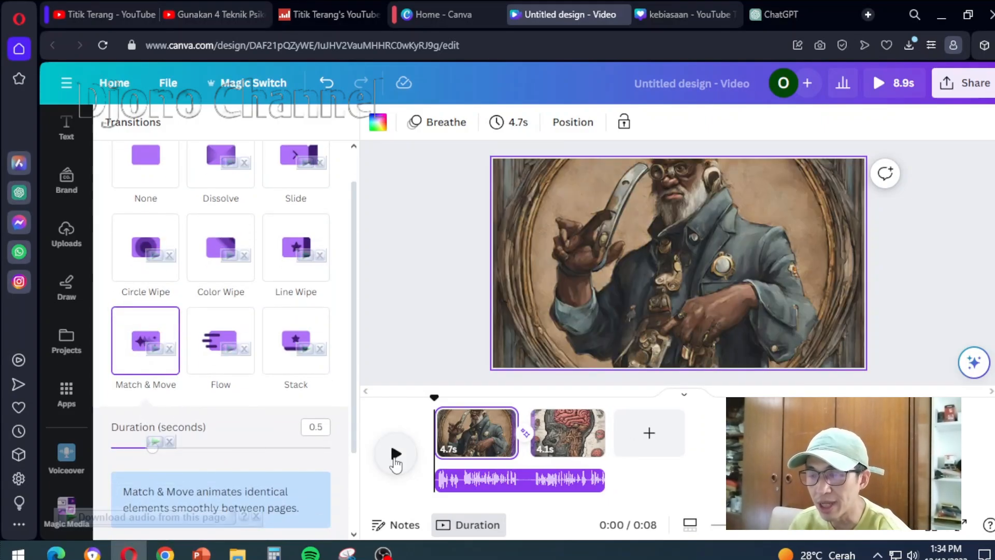
pyautogui.click(395, 456)
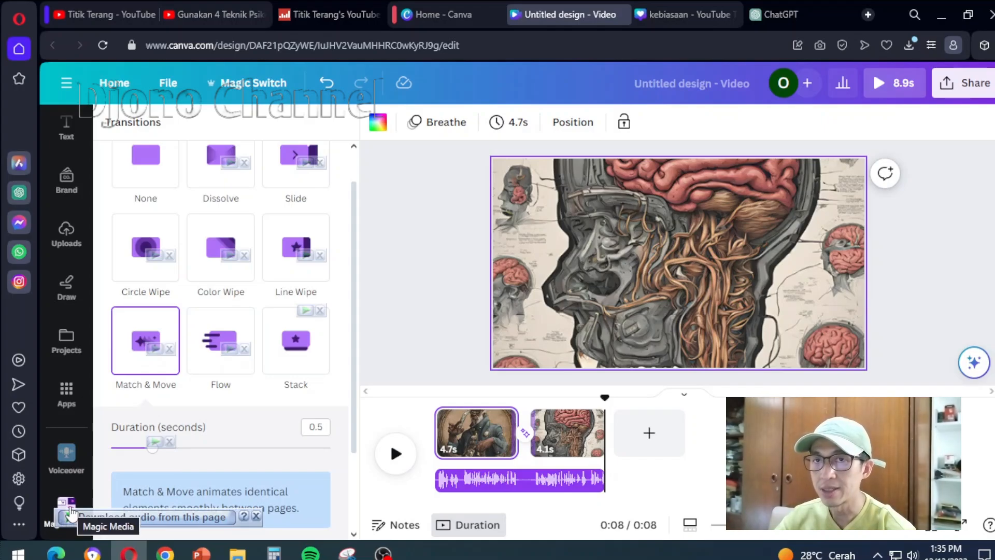
# Review the remaining ChatGPT script sections, the kebiasaan thumbnail design and the Titik Terang channel's popular videos on YouTube
pyautogui.click(776, 14)
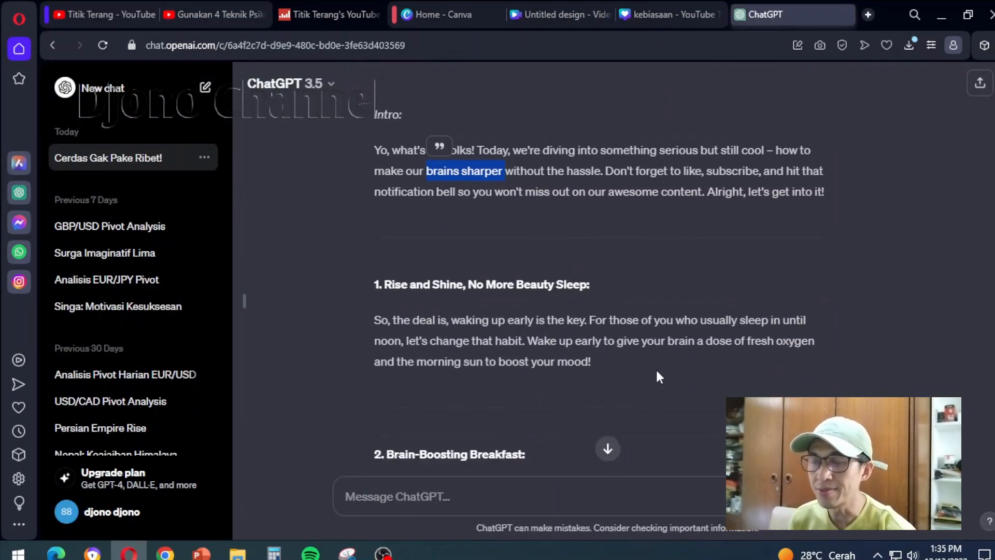
pyautogui.scroll(-3, 655, 368)
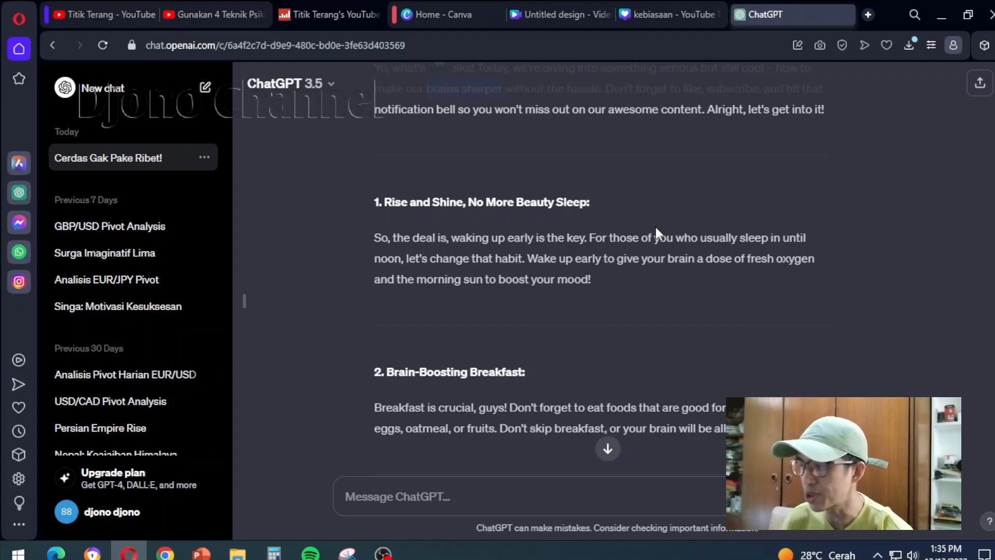
pyautogui.click(664, 12)
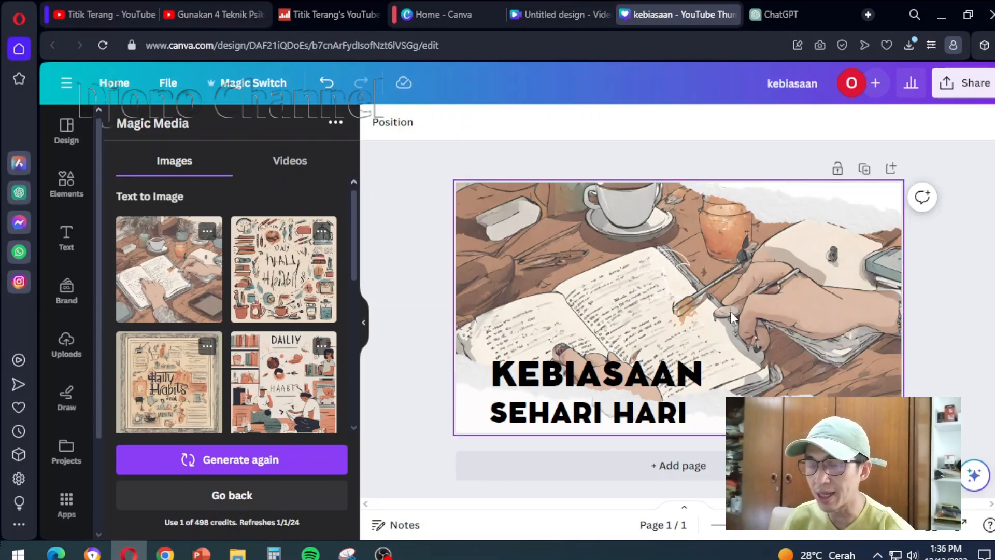
pyautogui.click(98, 10)
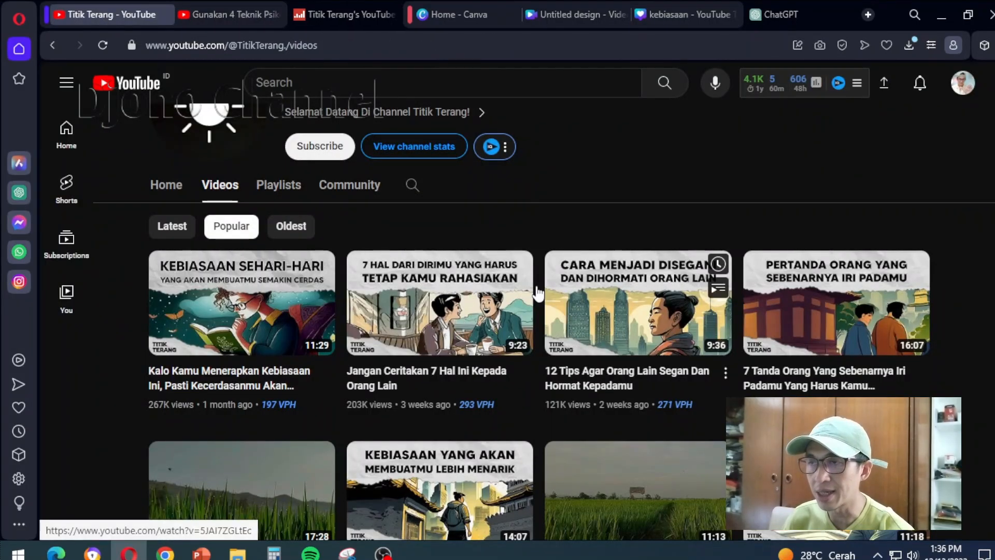
pyautogui.scroll(2, 388, 149)
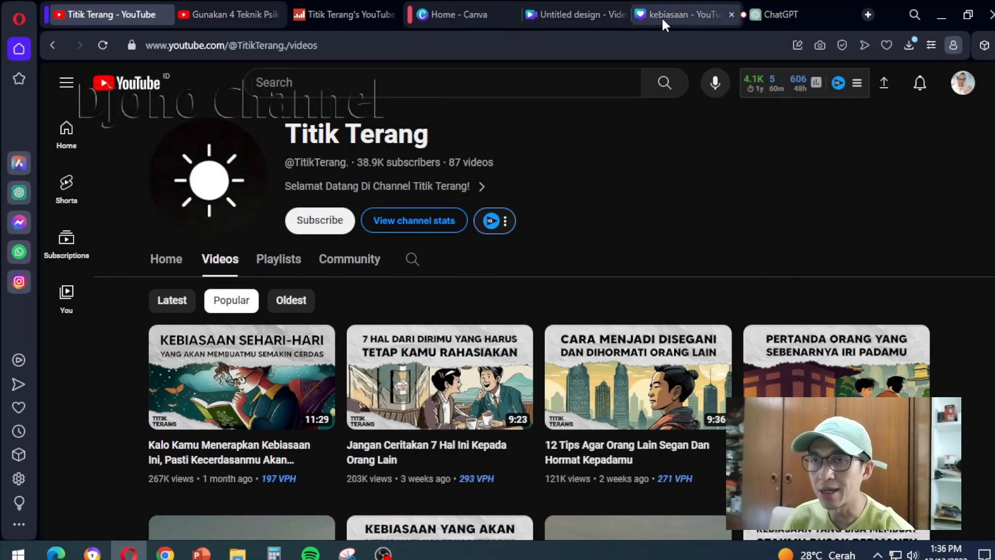
# Return to the Canva video design and open its download settings
pyautogui.click(576, 14)
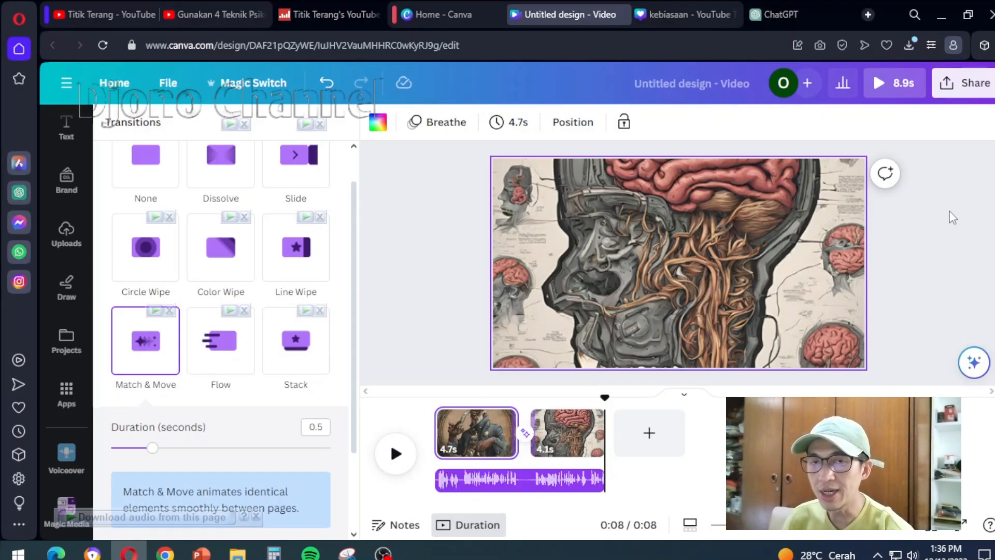
pyautogui.click(966, 83)
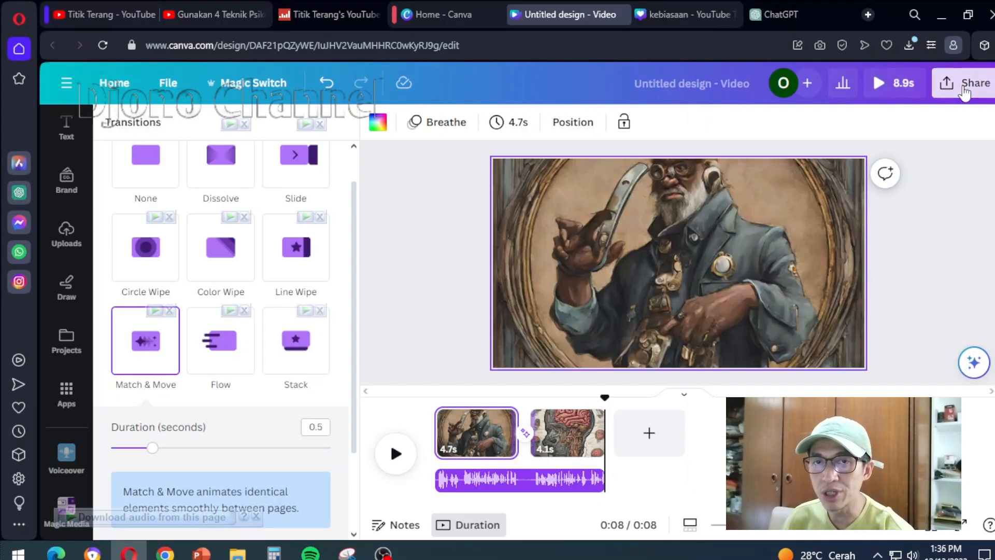
pyautogui.click(724, 458)
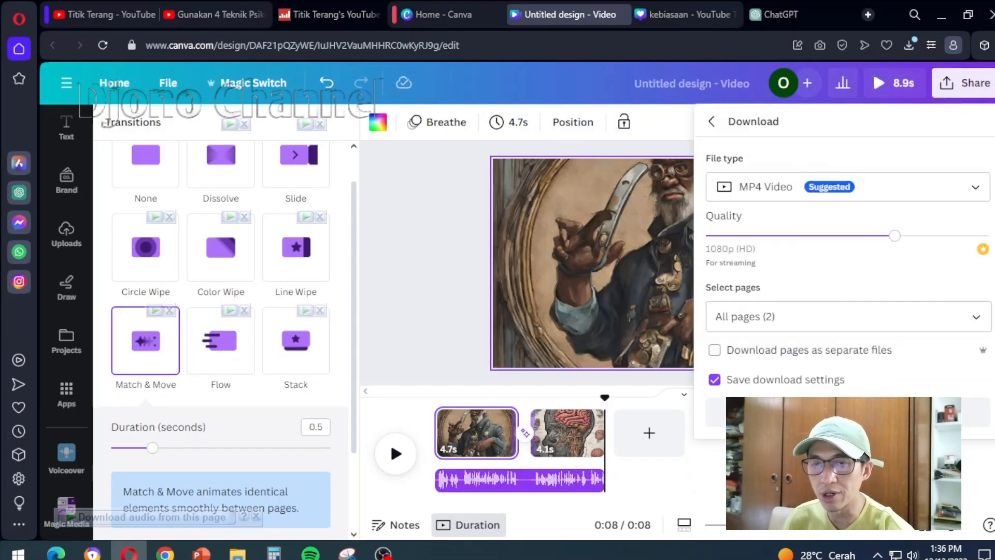